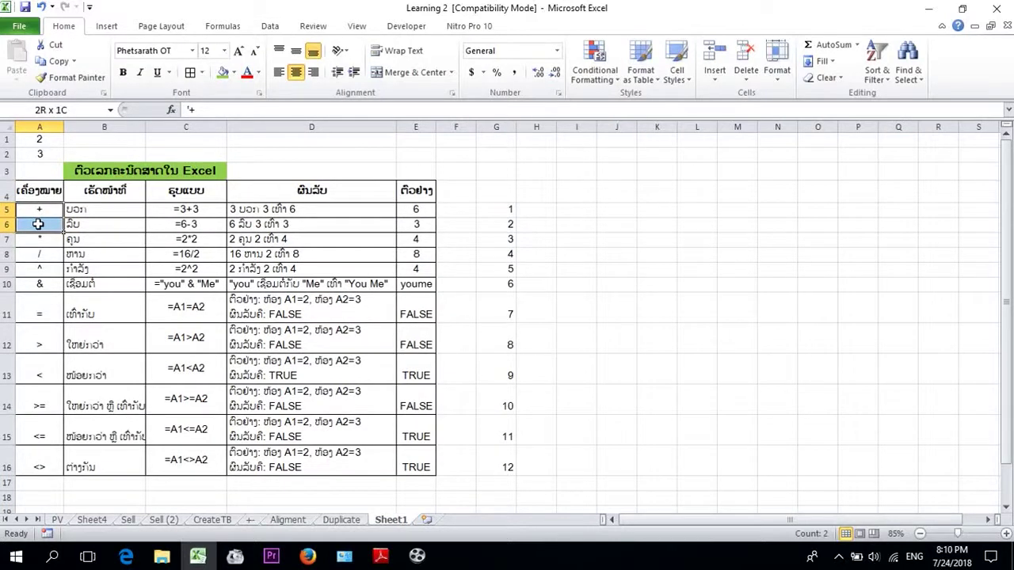
Review the operator symbols in column A, from the four arithmetic rows through ^, =, >, <, >=, <= and <>.
mouse_move(38, 224)
mouse_down()
mouse_move(44, 248)
mouse_move(59, 250)
mouse_move(414, 253)
mouse_up()
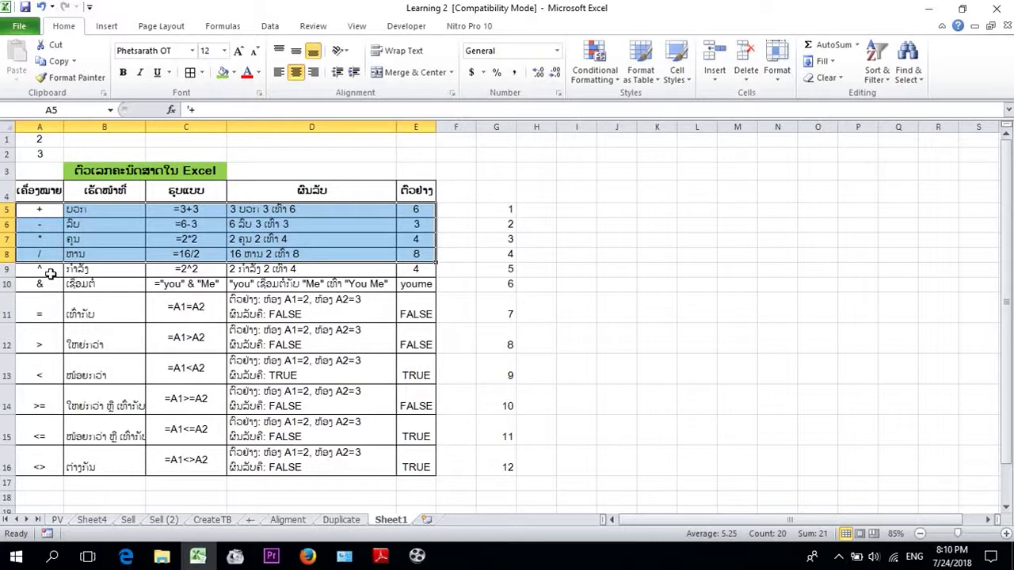
click(49, 271)
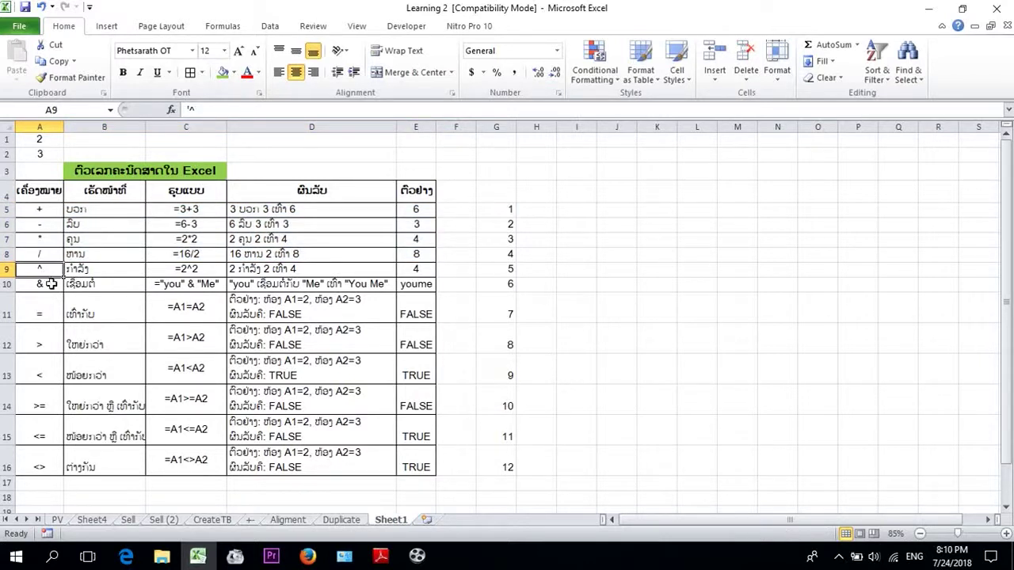
click(52, 311)
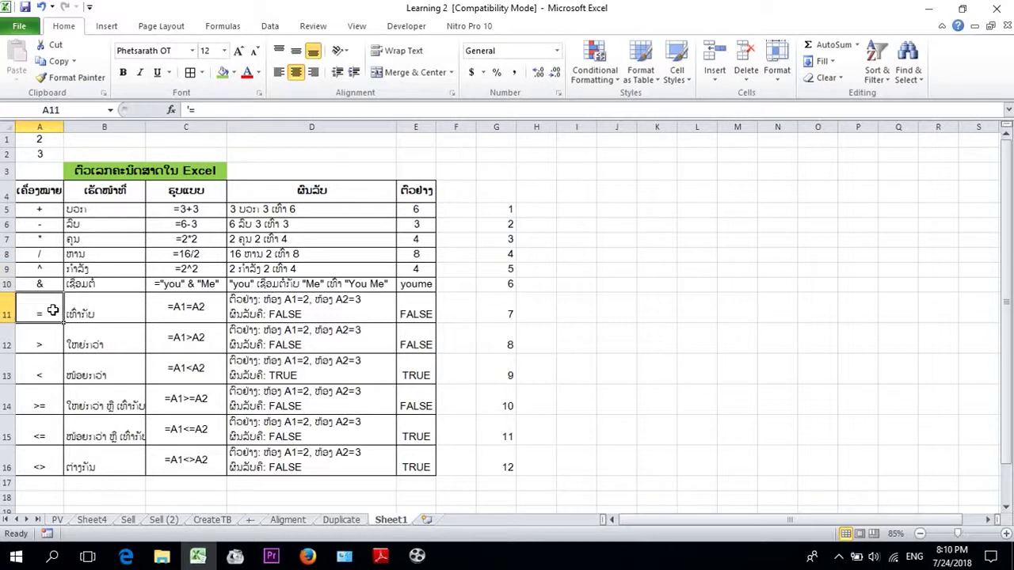
click(55, 343)
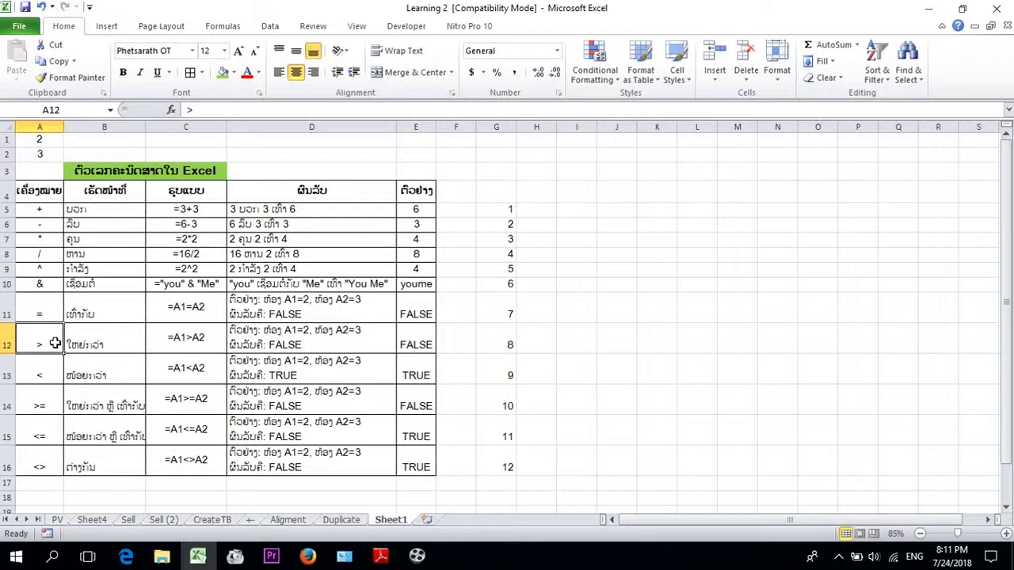
click(52, 370)
click(50, 406)
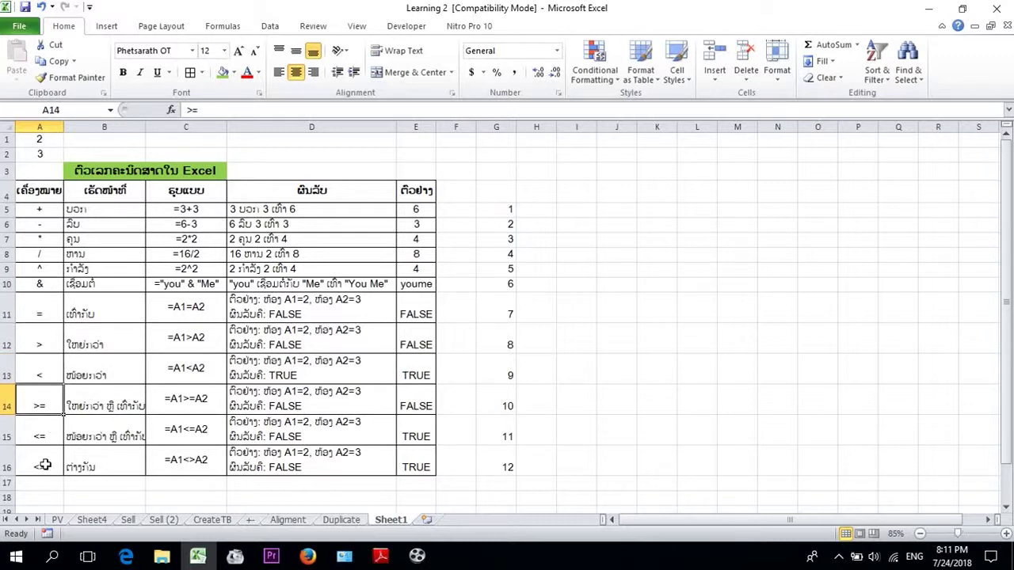
click(43, 435)
click(57, 467)
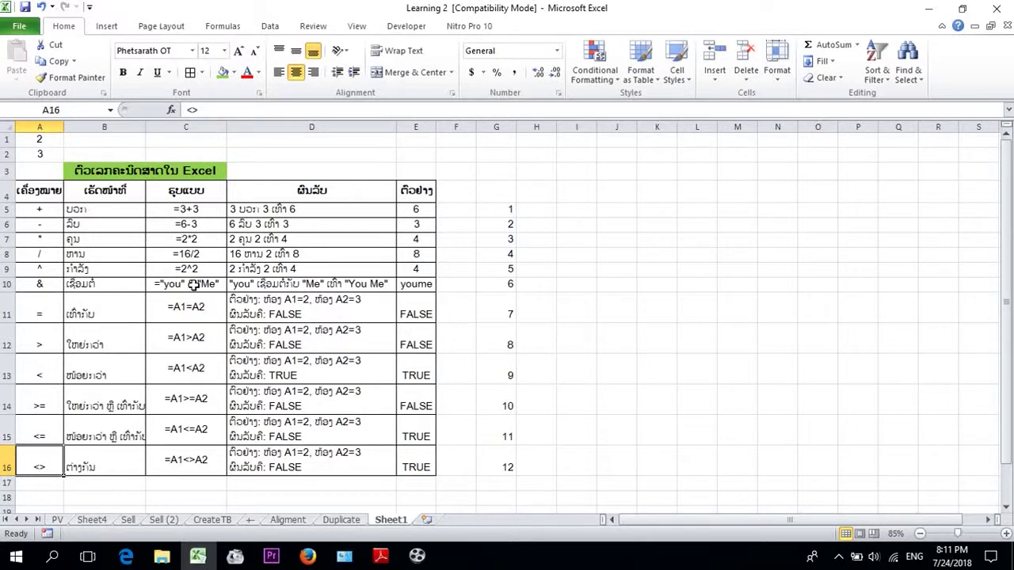
Inspect the =3+3 syntax in C5 and the formulas behind E5 and E6 (=6-3).
click(8, 209)
click(176, 210)
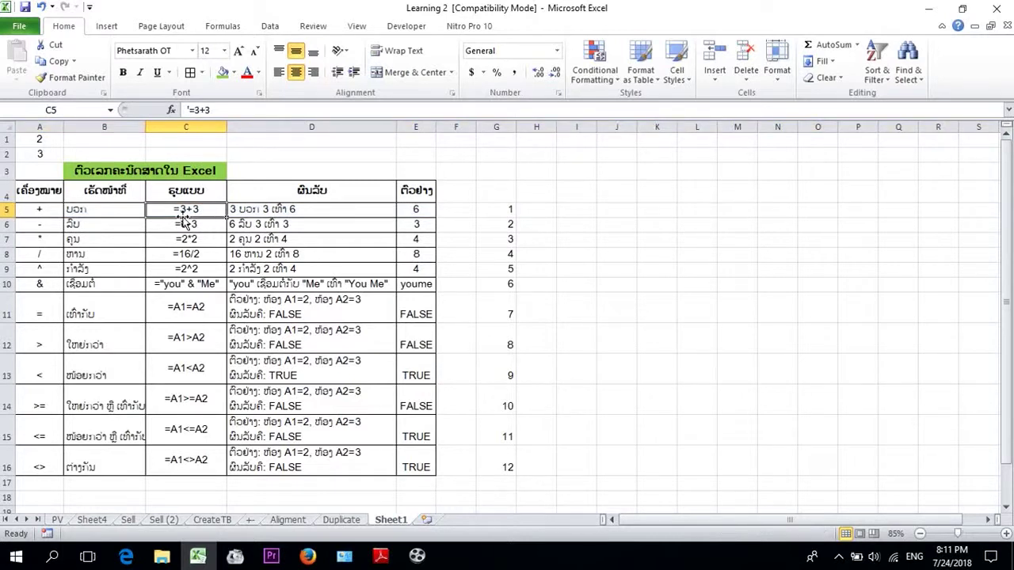
double_click(415, 209)
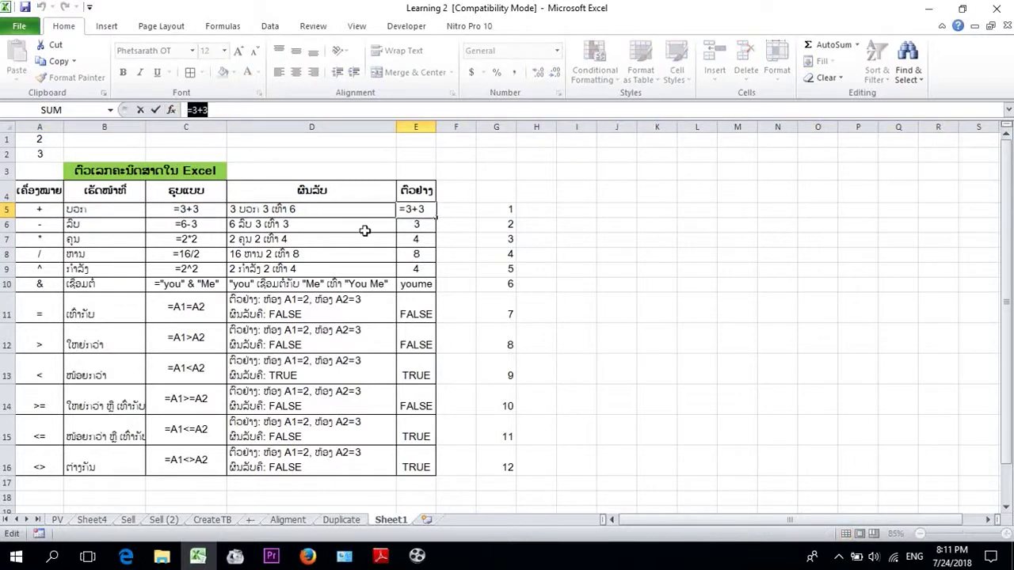
click(418, 221)
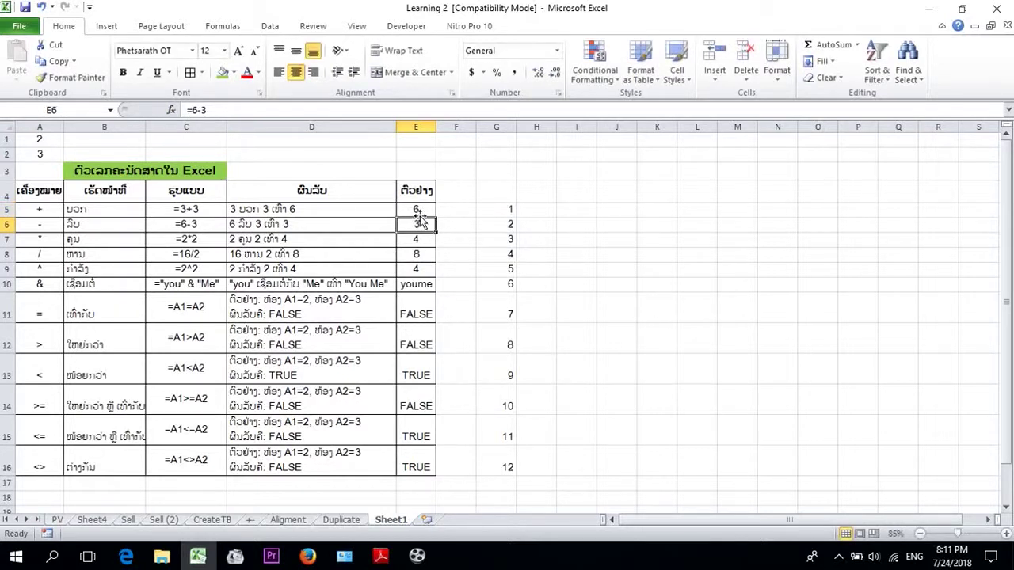
click(8, 224)
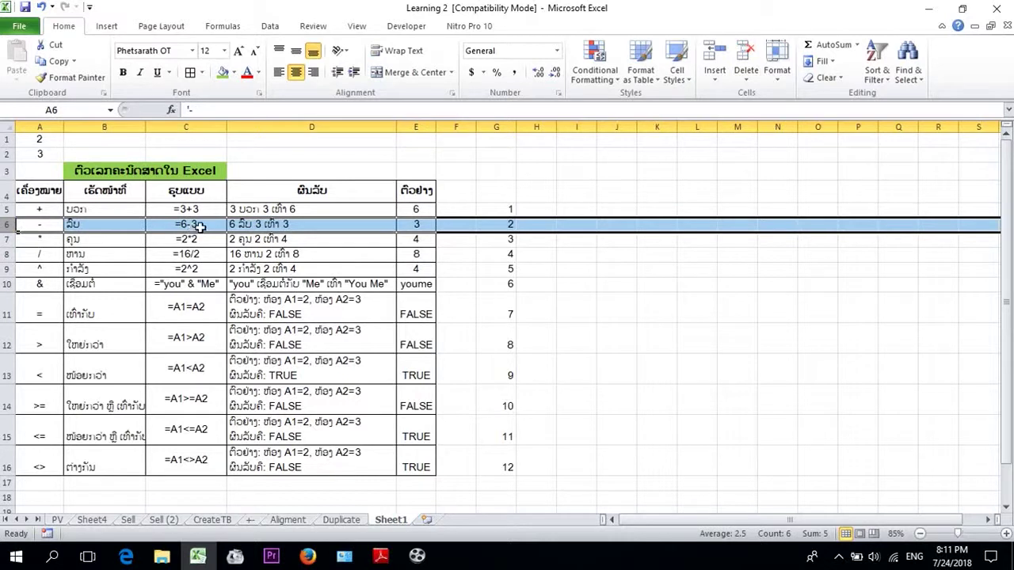
double_click(417, 225)
click(419, 238)
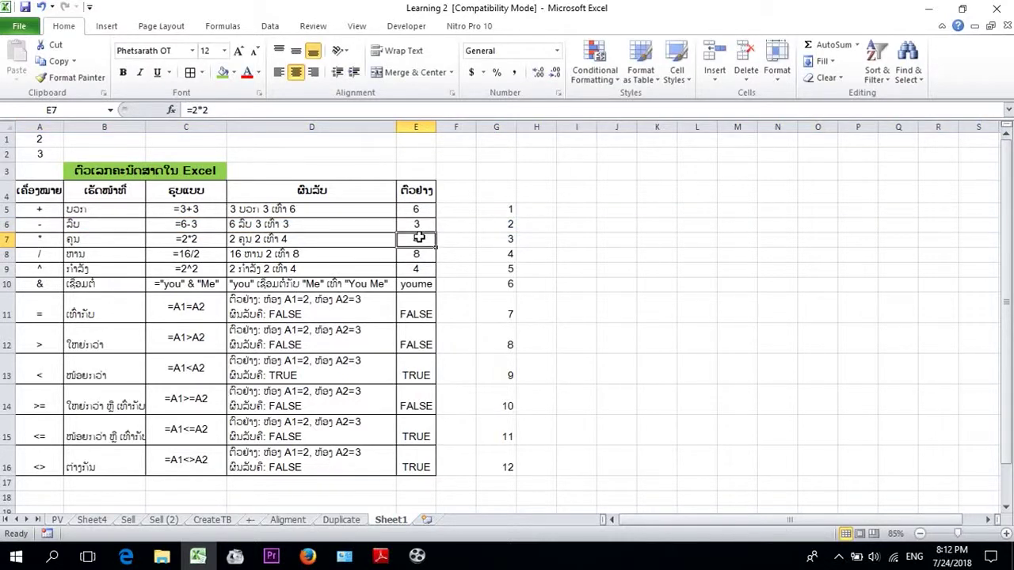
click(420, 224)
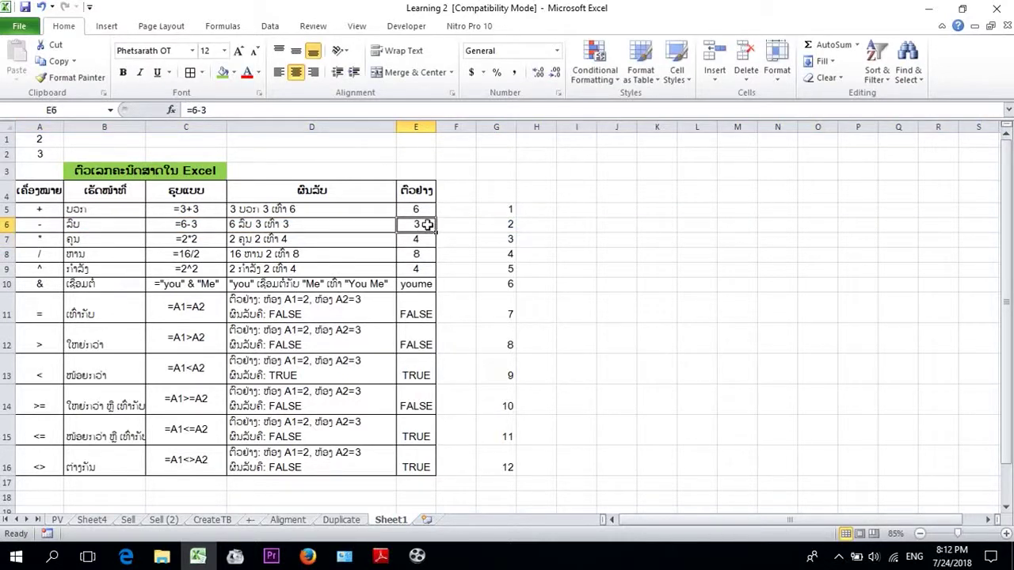
Check E7's =2*2 and E8's =16/2 formulas, keeping their results 4 and 8.
click(6, 239)
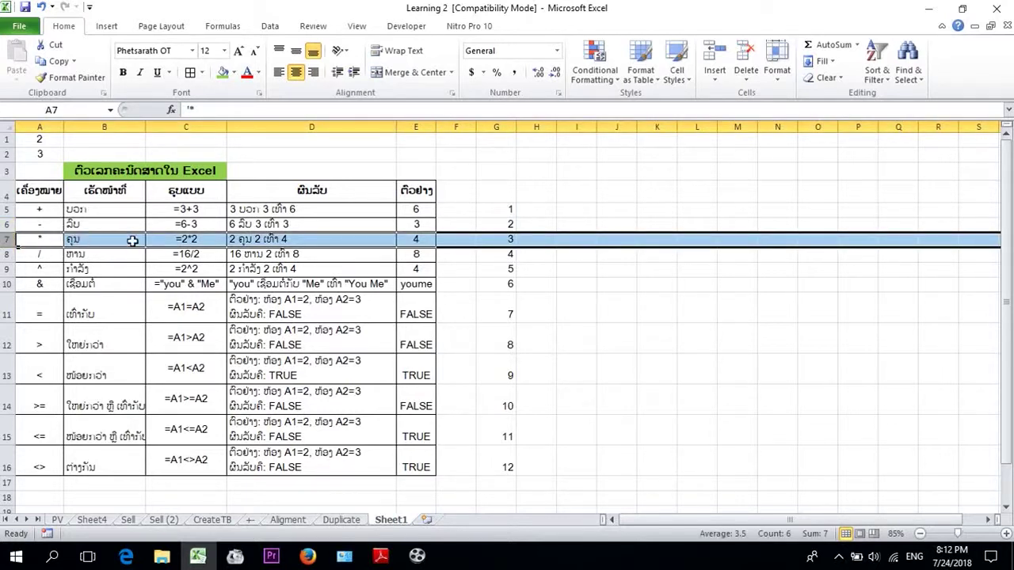
double_click(419, 239)
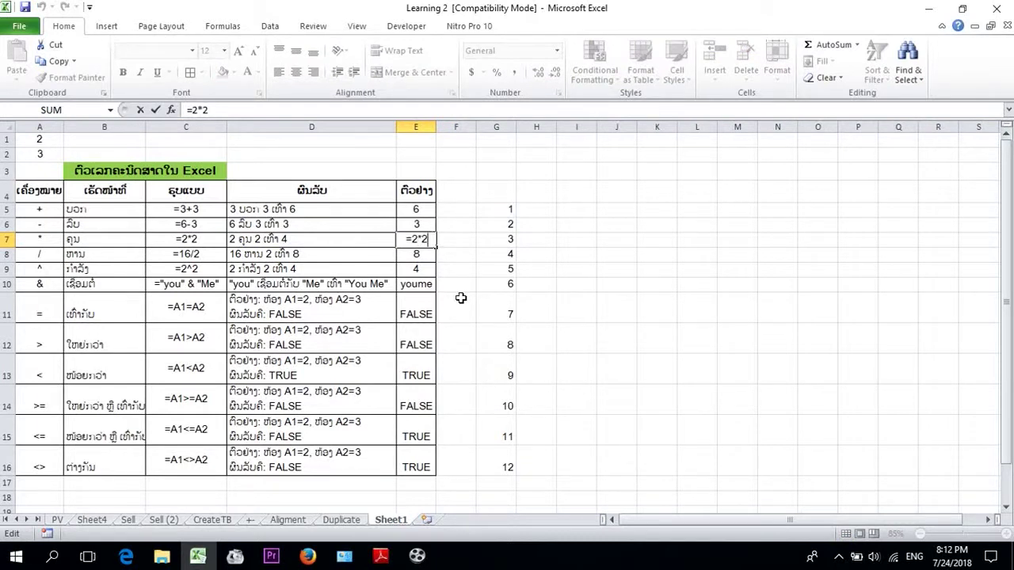
key(Return)
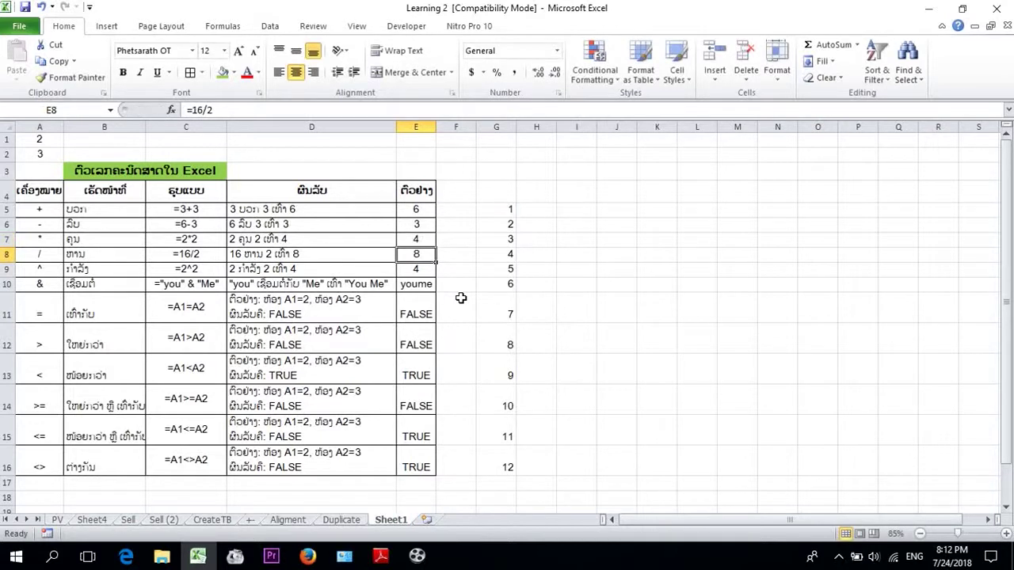
click(407, 239)
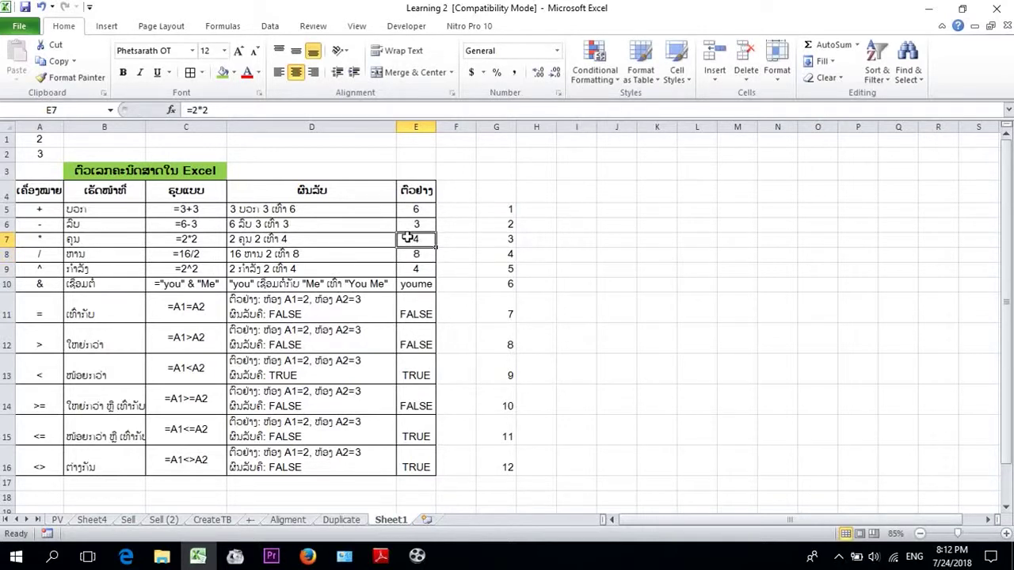
click(7, 253)
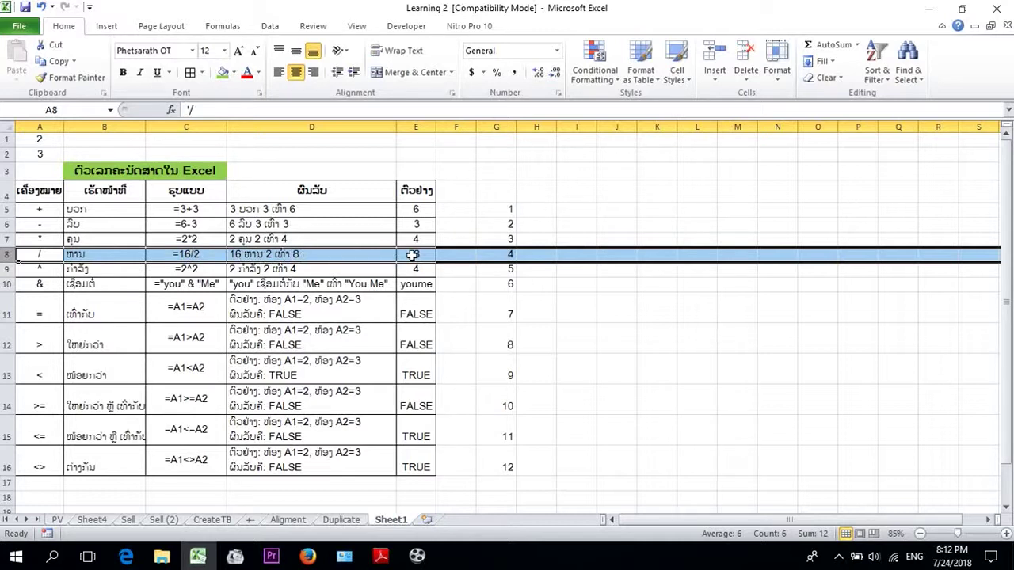
double_click(413, 254)
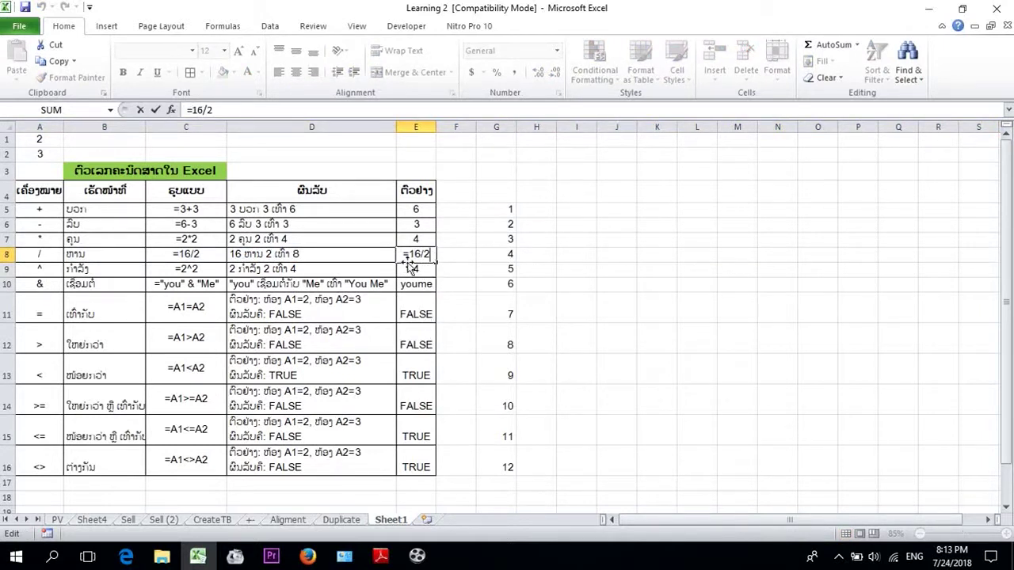
drag(403, 254, 432, 254)
key(Return)
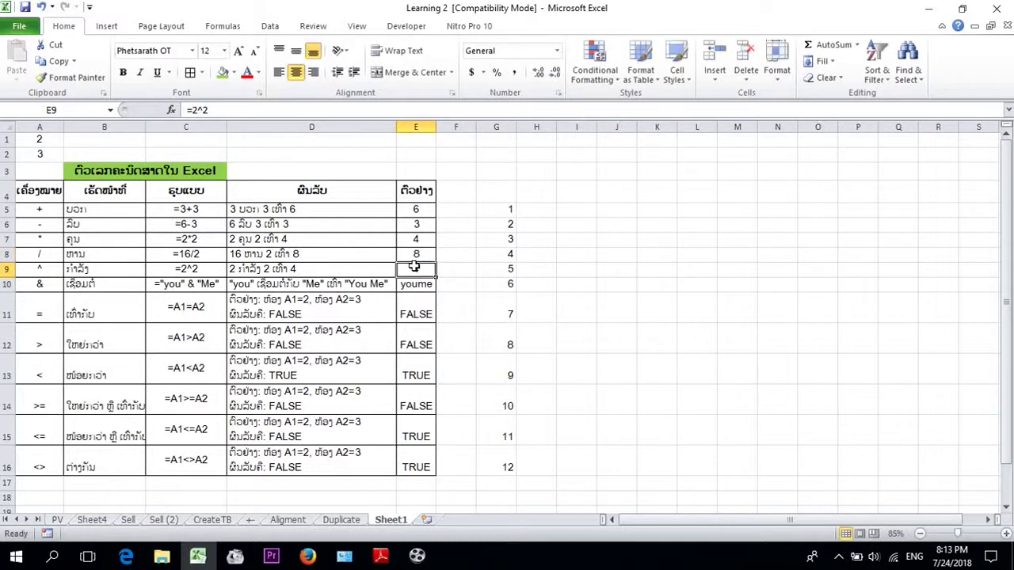
click(427, 252)
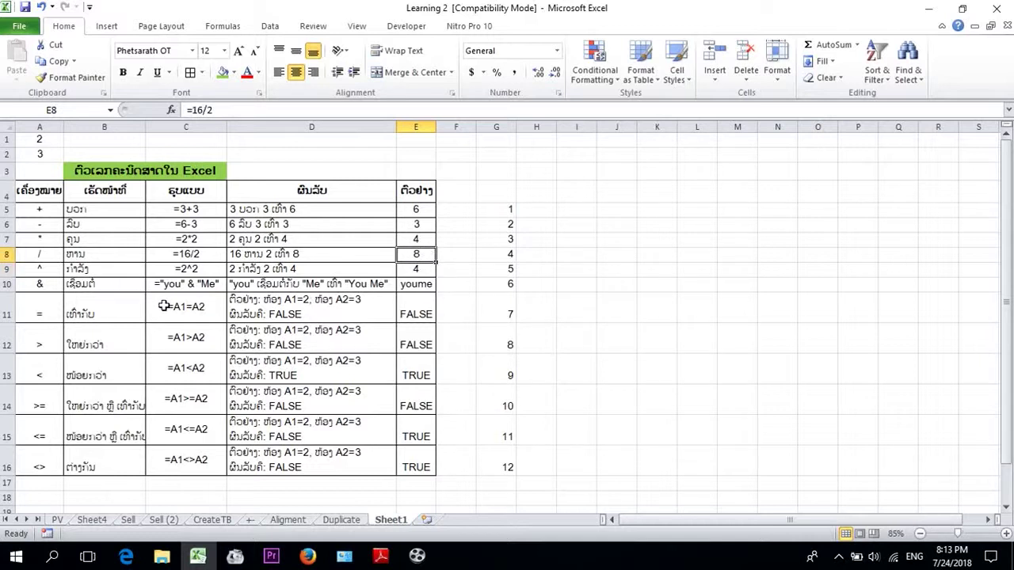
Review the exponent row 9 and its =2^2 formula in E9.
click(8, 270)
click(75, 269)
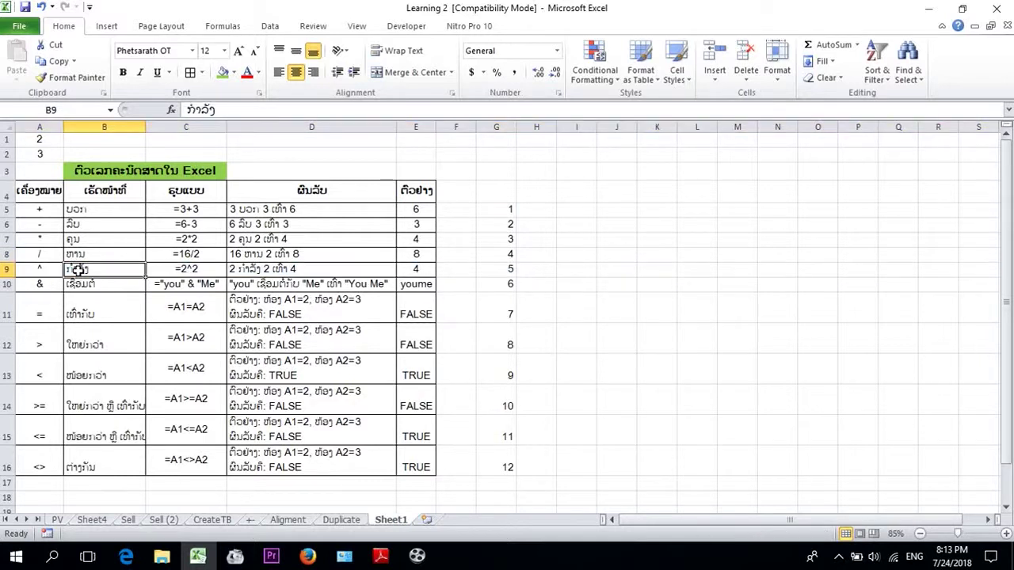
click(28, 270)
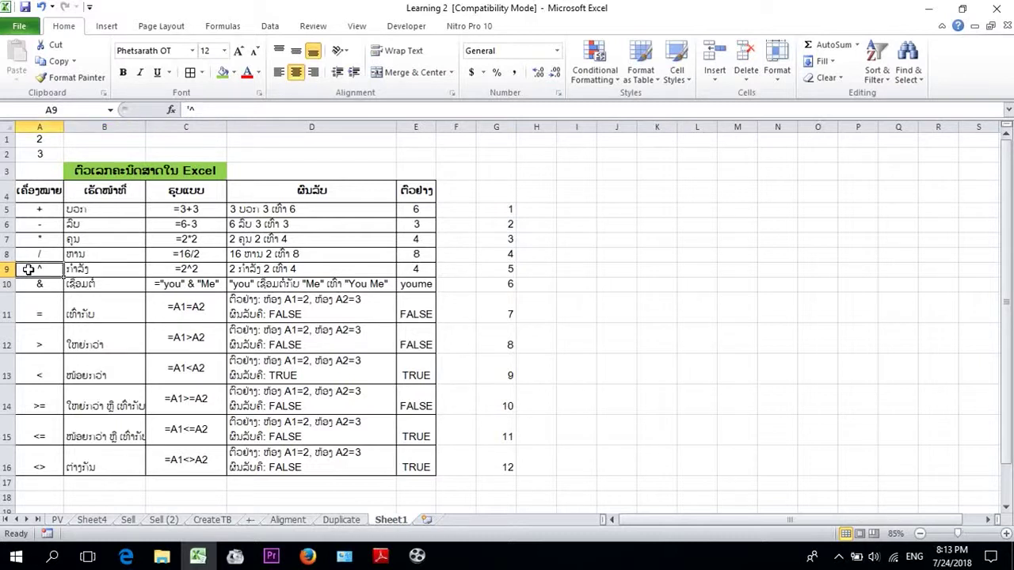
click(95, 269)
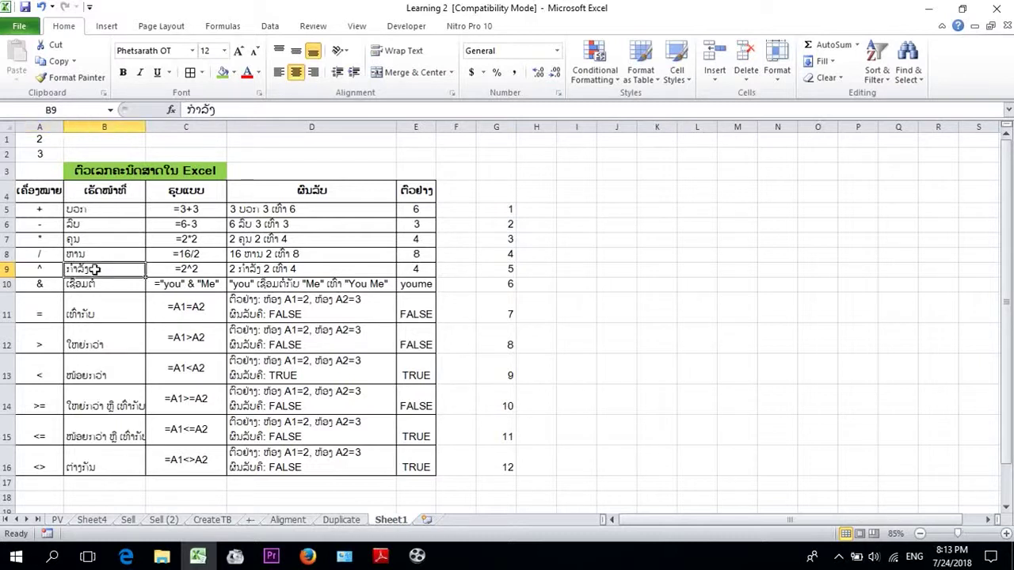
click(163, 270)
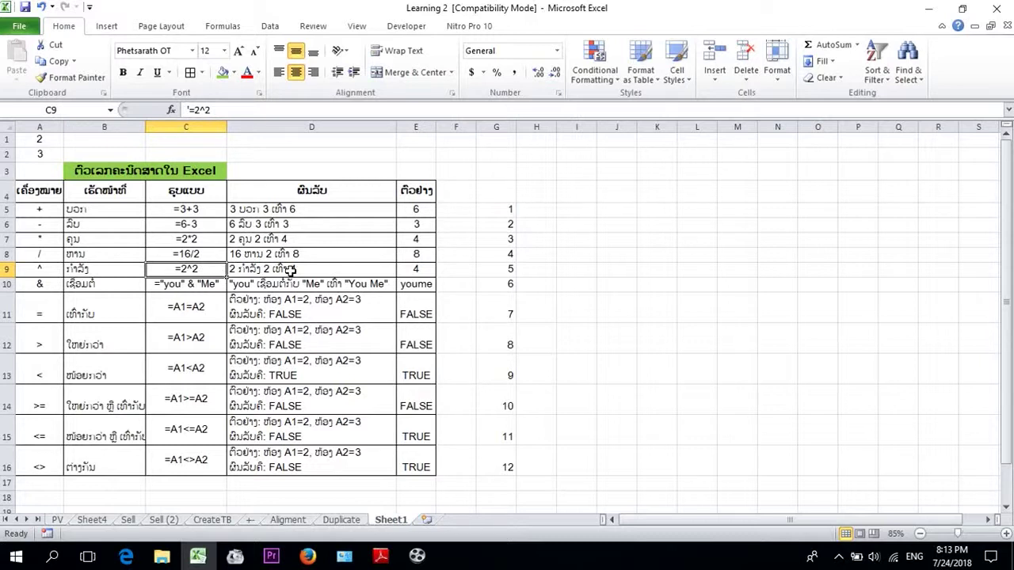
click(293, 270)
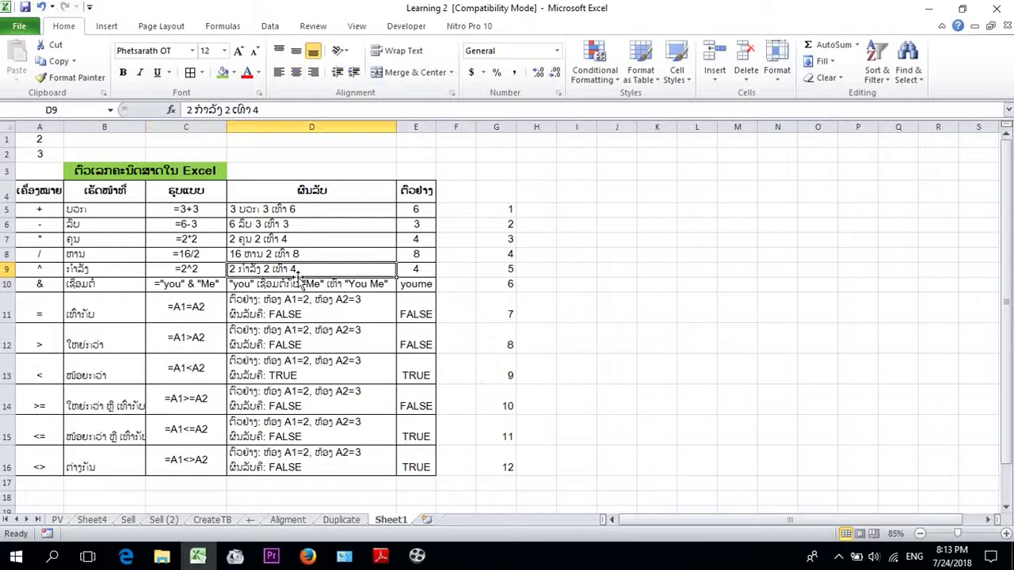
double_click(416, 270)
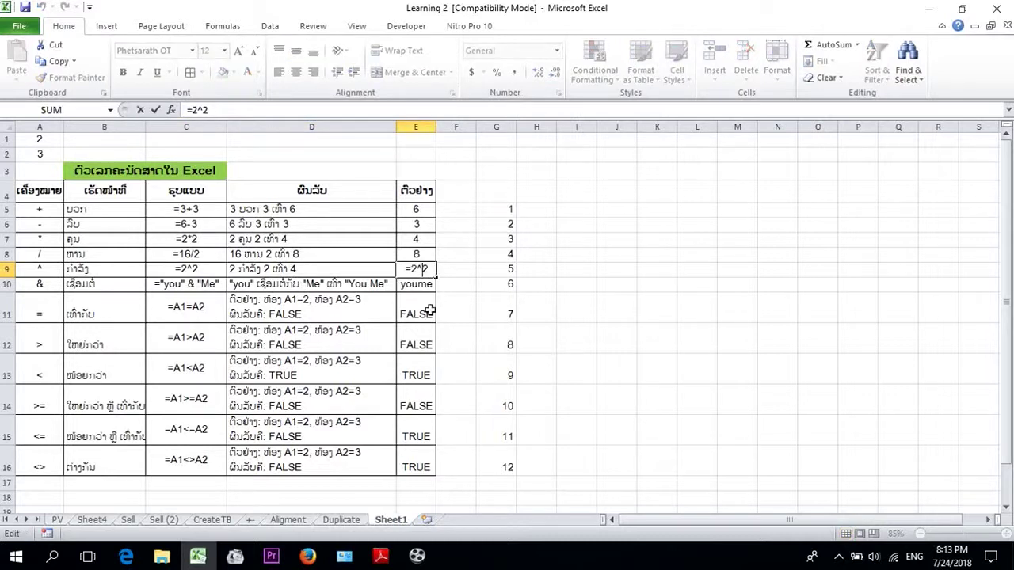
click(425, 282)
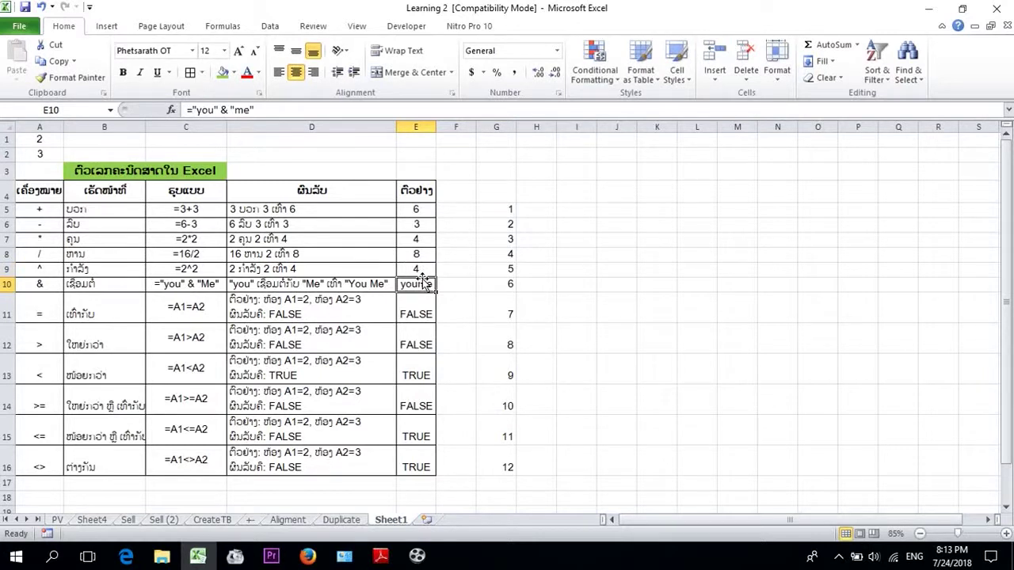
click(417, 271)
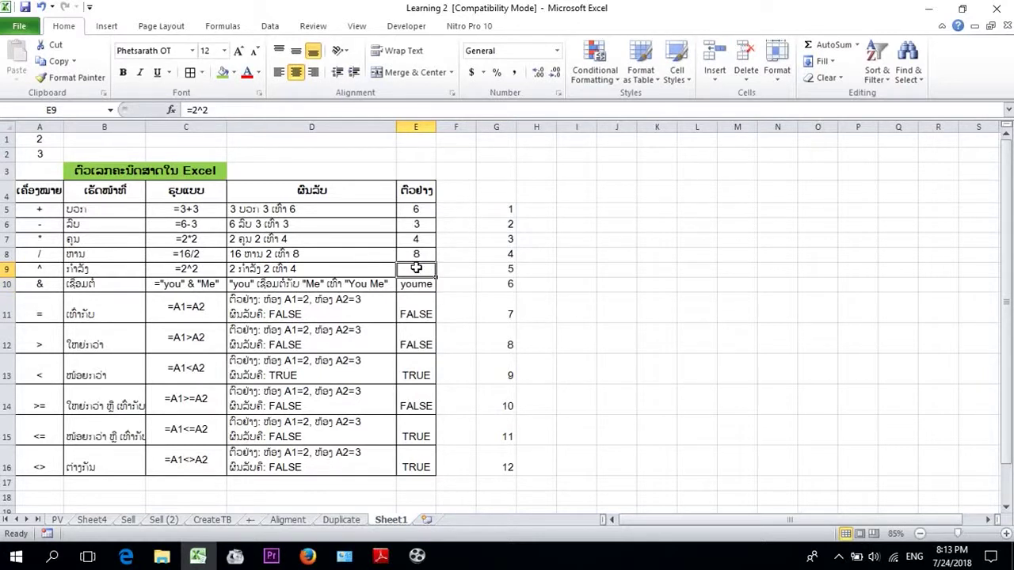
Change D10's example to YouMe and re-confirm E10's ="you" & "me" formula returning youme.
click(45, 287)
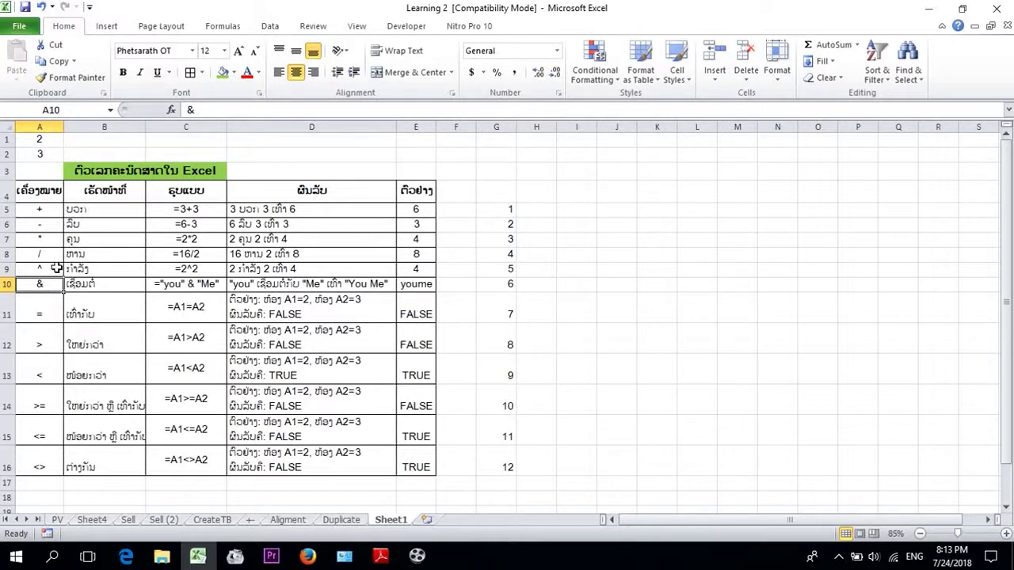
click(186, 285)
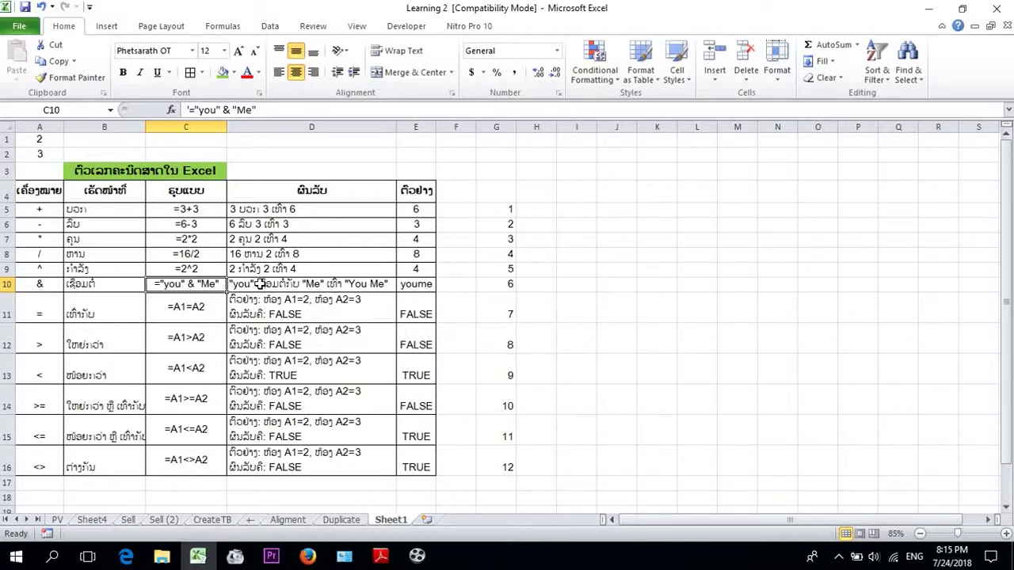
click(255, 287)
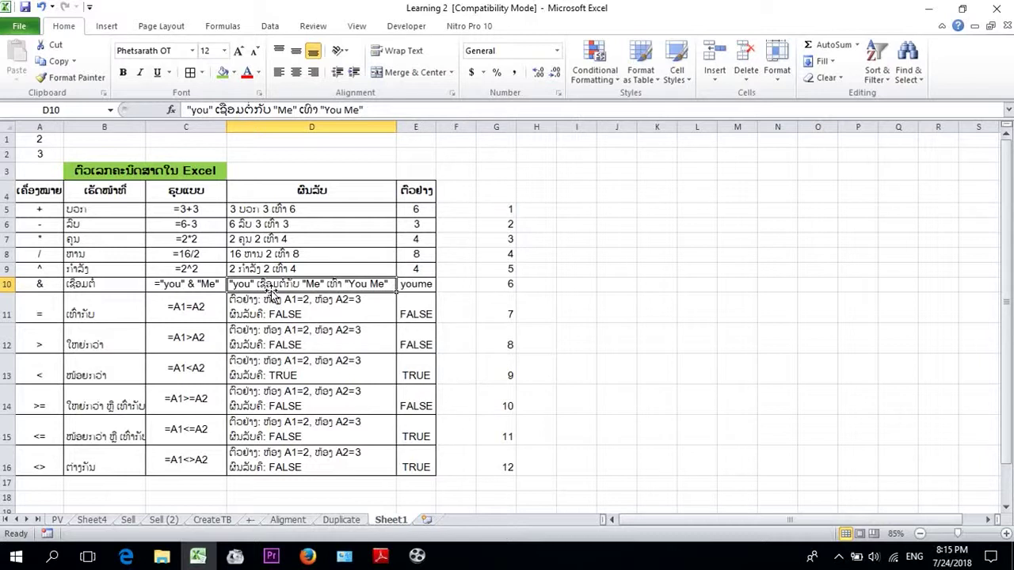
double_click(369, 283)
key(BackSpace)
double_click(413, 285)
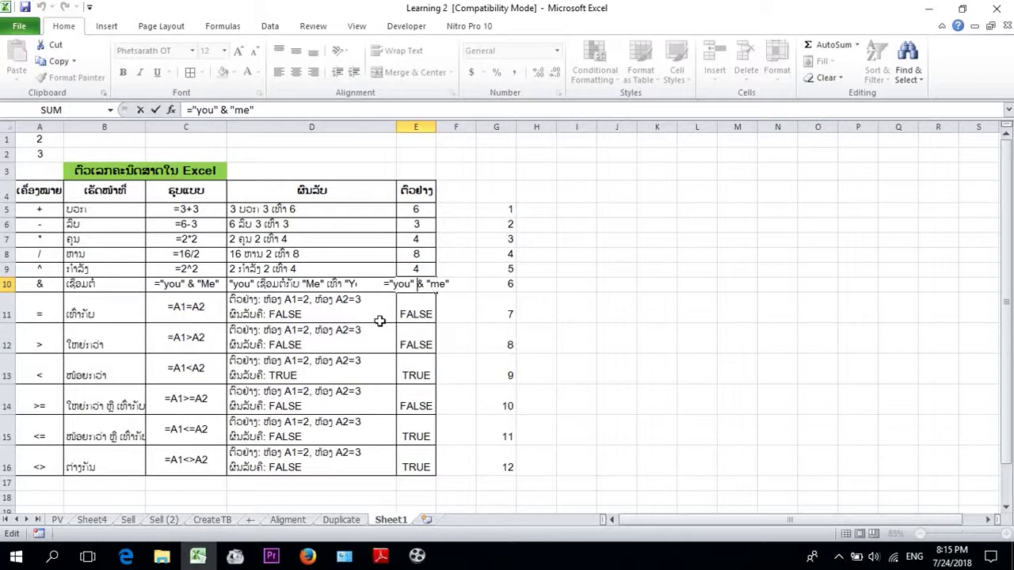
key(Return)
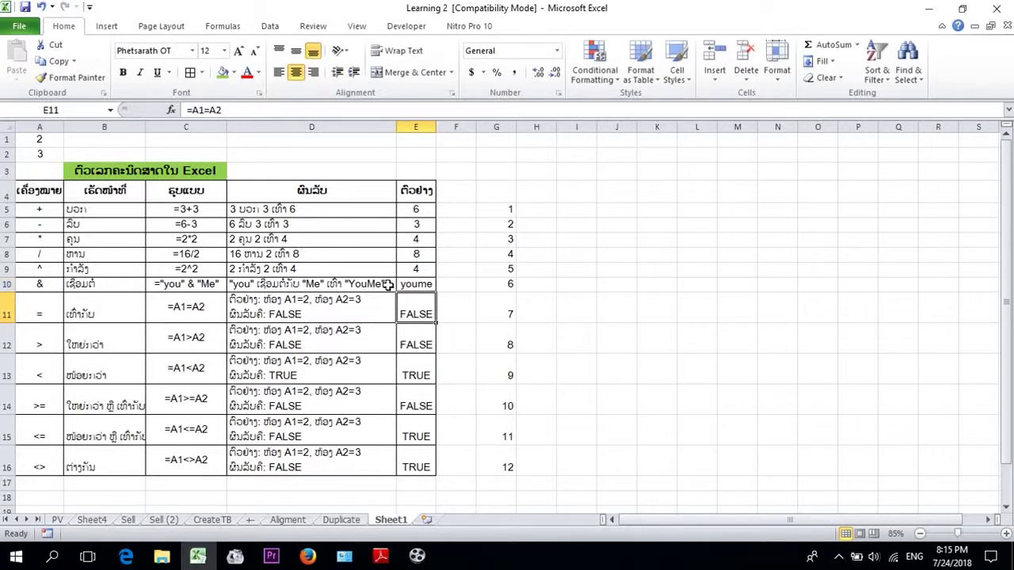
Give cells A1:A2, holding 2 and 3, a light red fill colour.
click(108, 324)
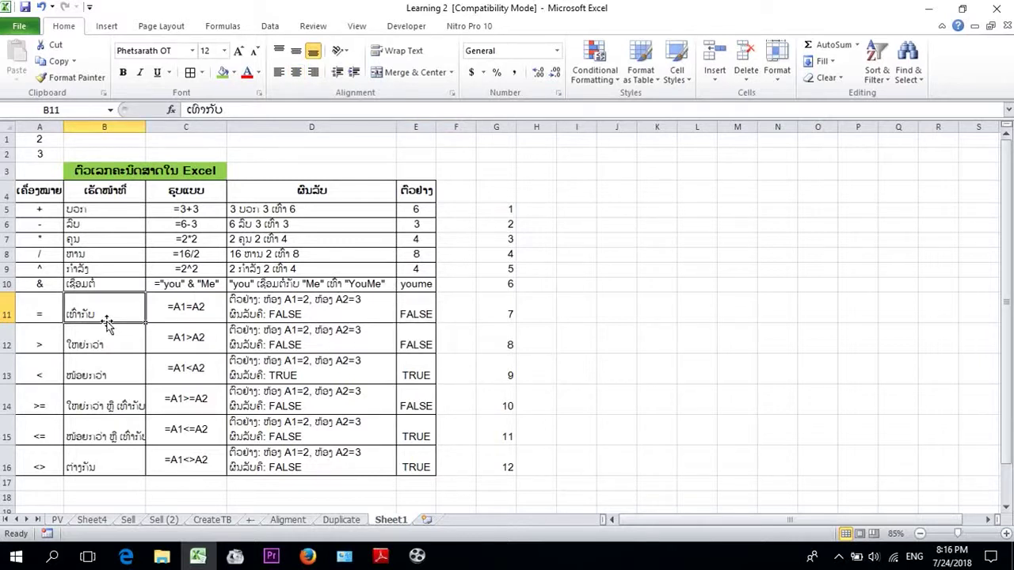
drag(40, 141, 41, 148)
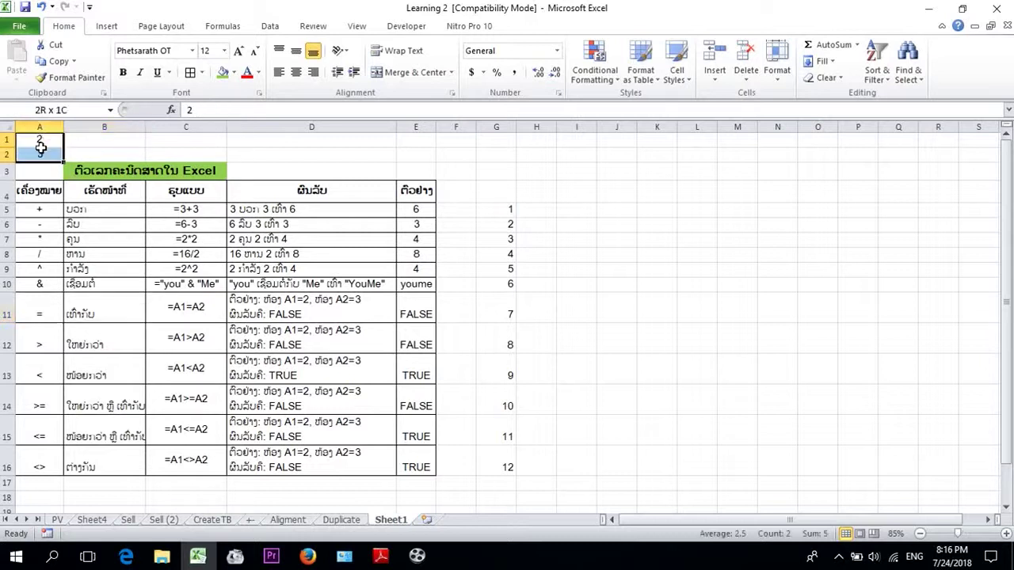
click(234, 73)
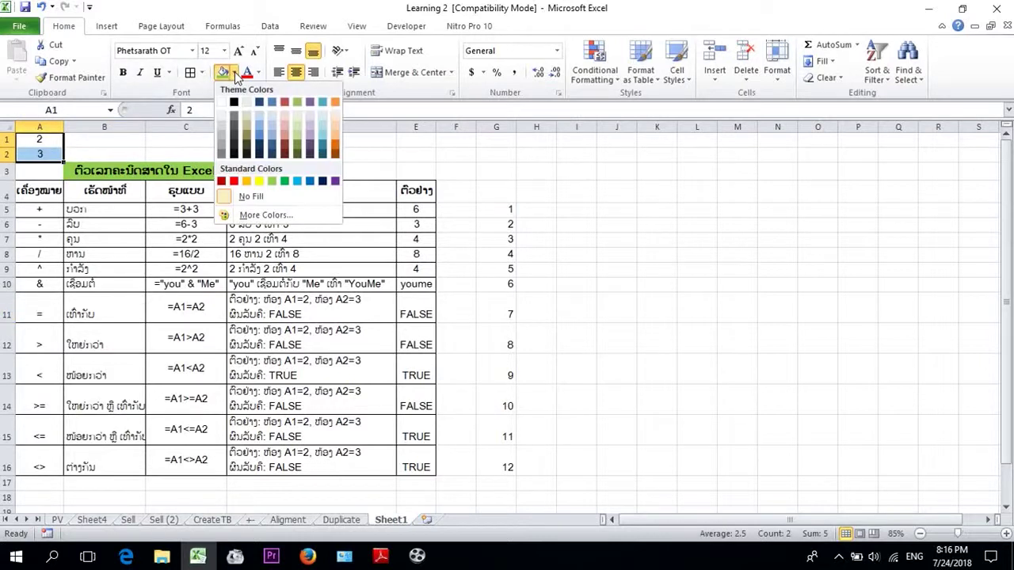
click(284, 132)
click(562, 167)
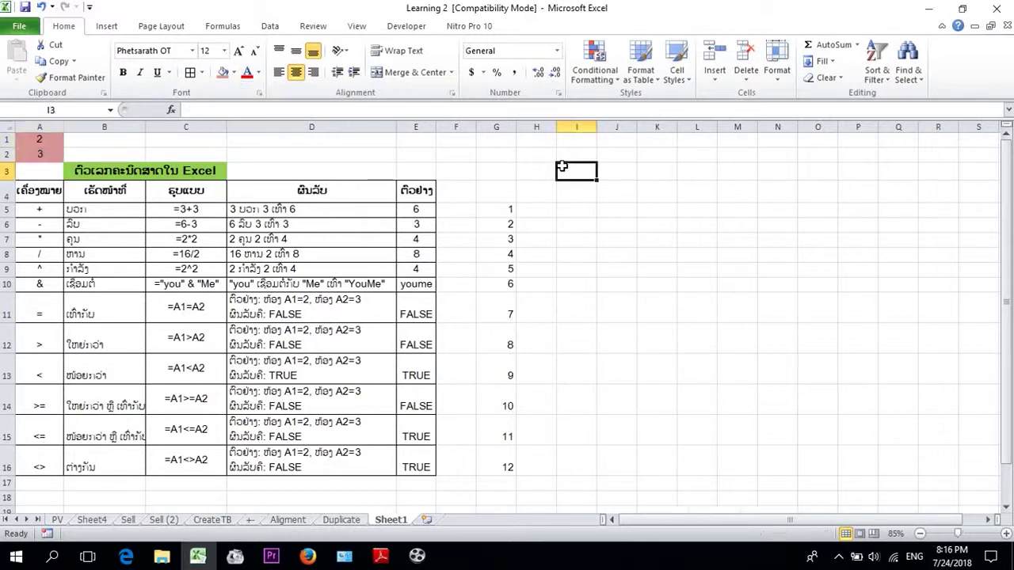
click(61, 138)
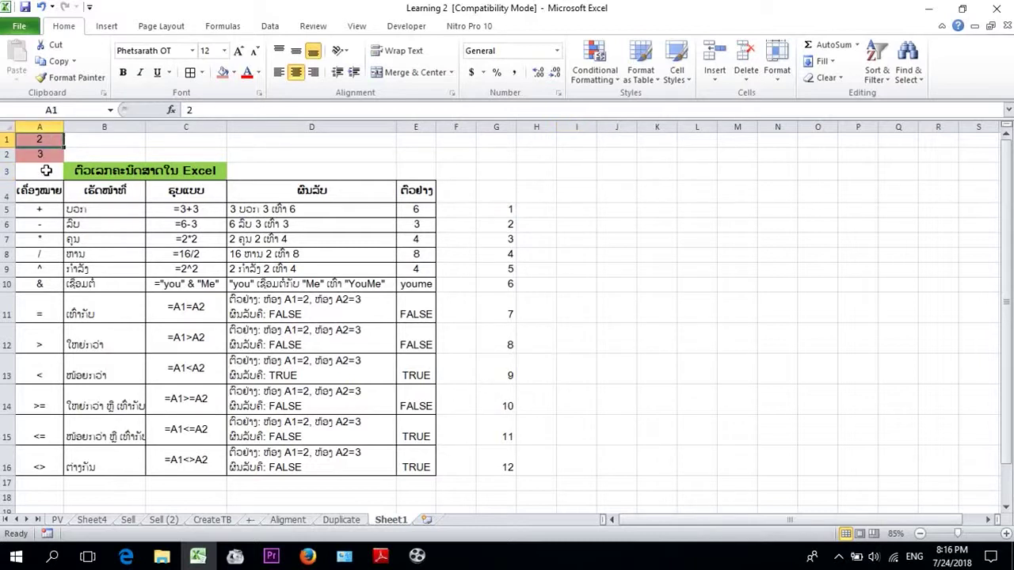
click(44, 154)
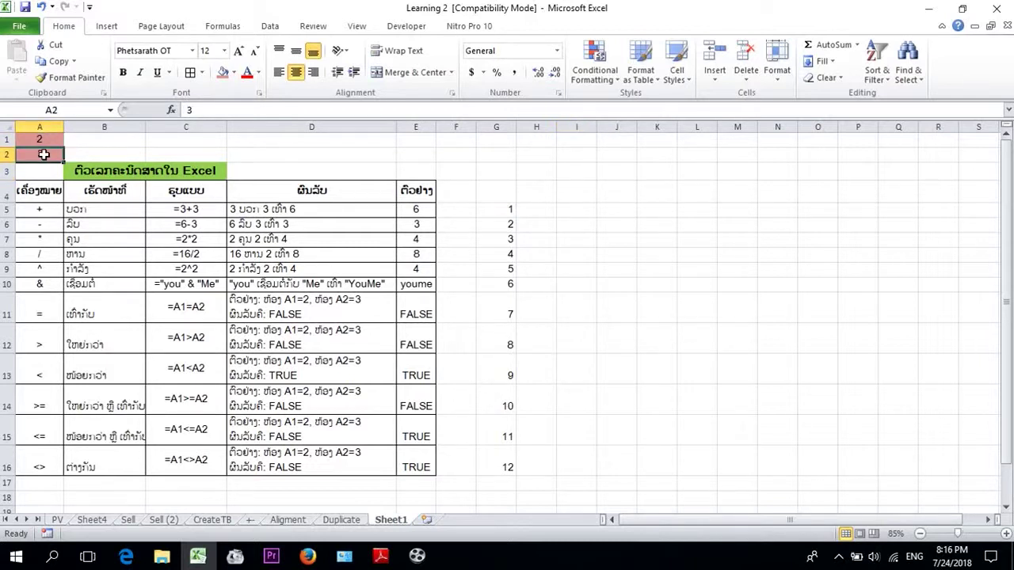
Inspect the =A1=A2 equality row, reopen E11's formula, then look over the > row 12.
click(6, 314)
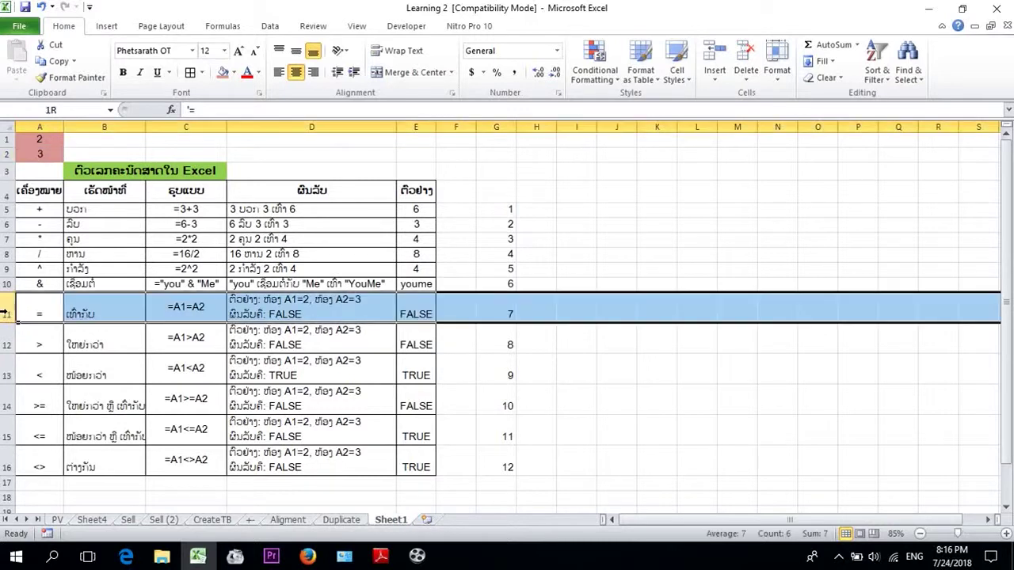
click(177, 314)
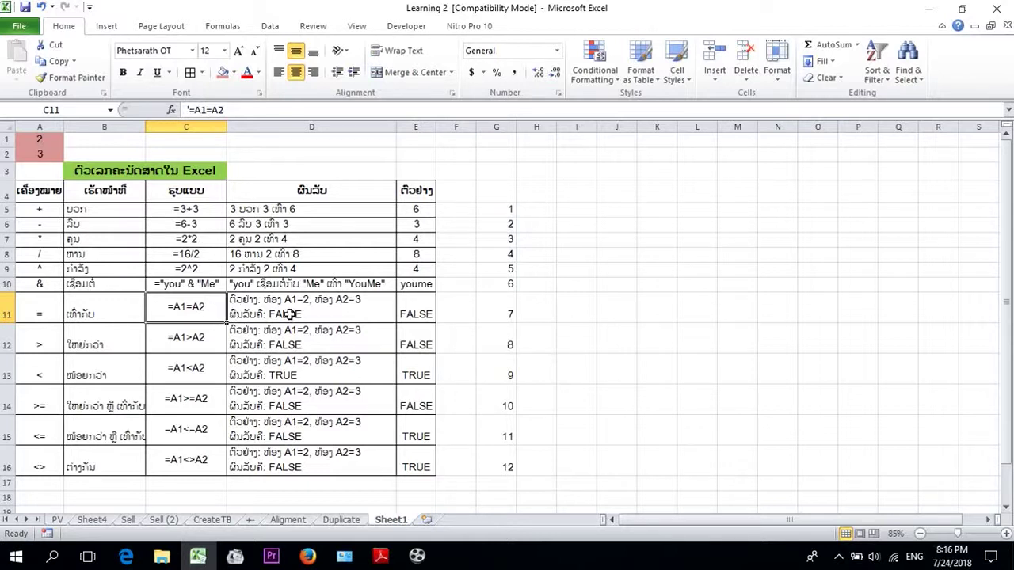
click(262, 304)
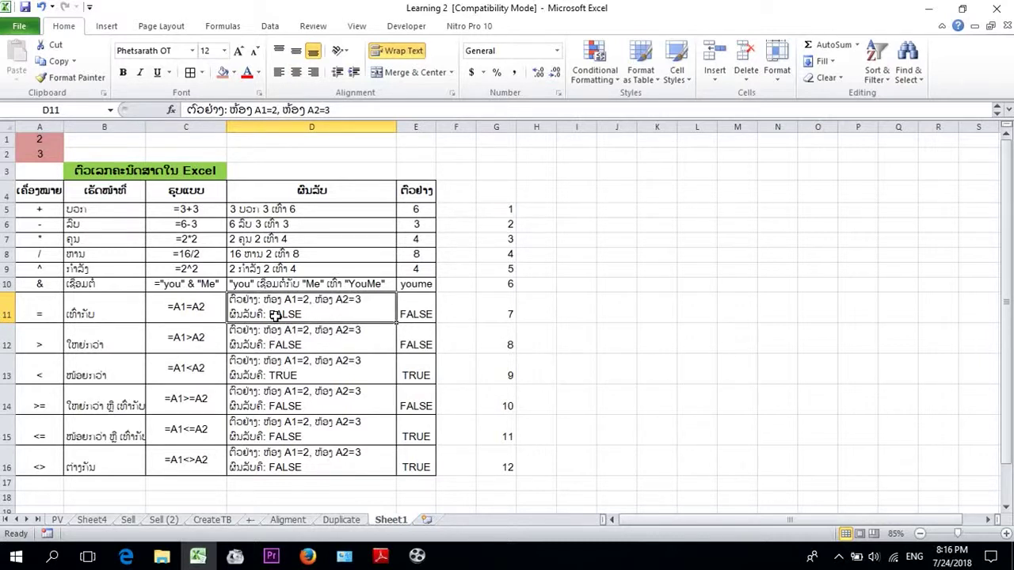
double_click(415, 314)
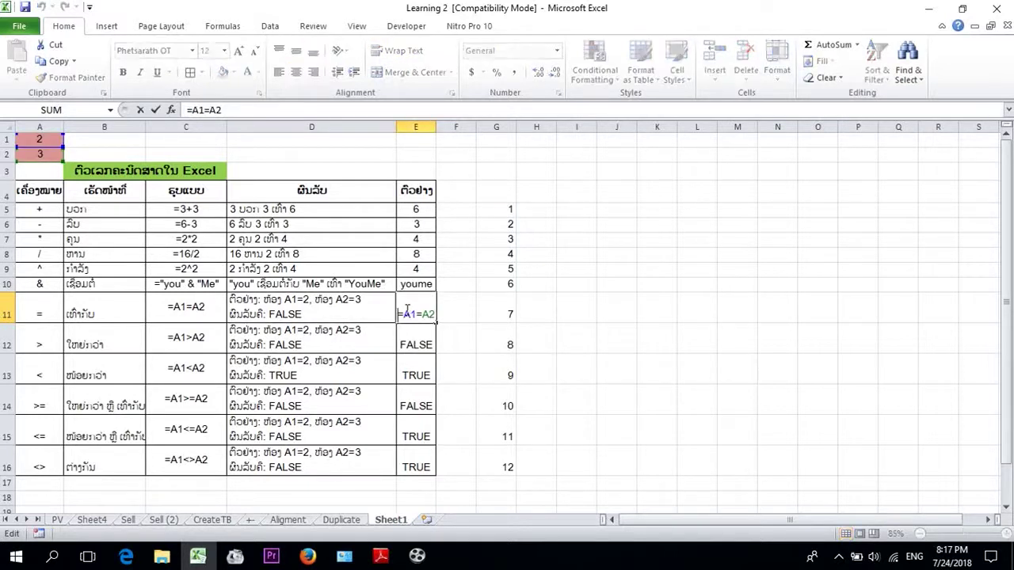
click(7, 339)
click(142, 349)
click(177, 342)
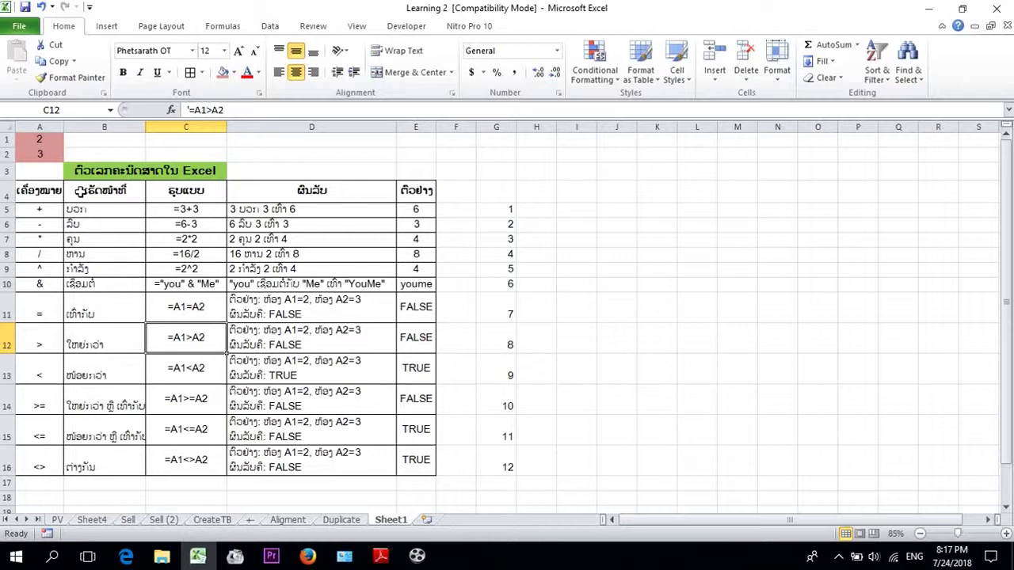
click(45, 141)
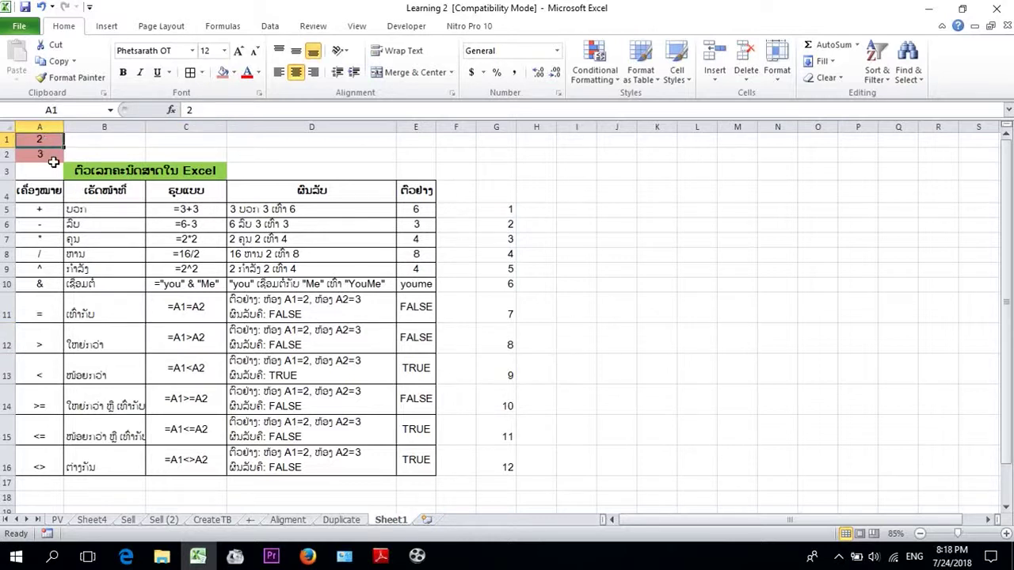
click(50, 158)
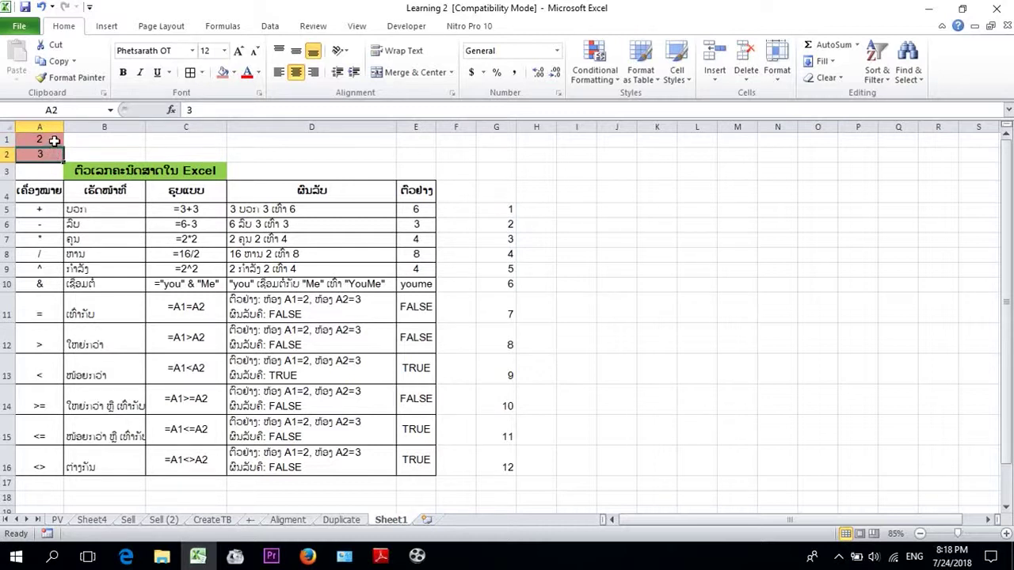
click(202, 337)
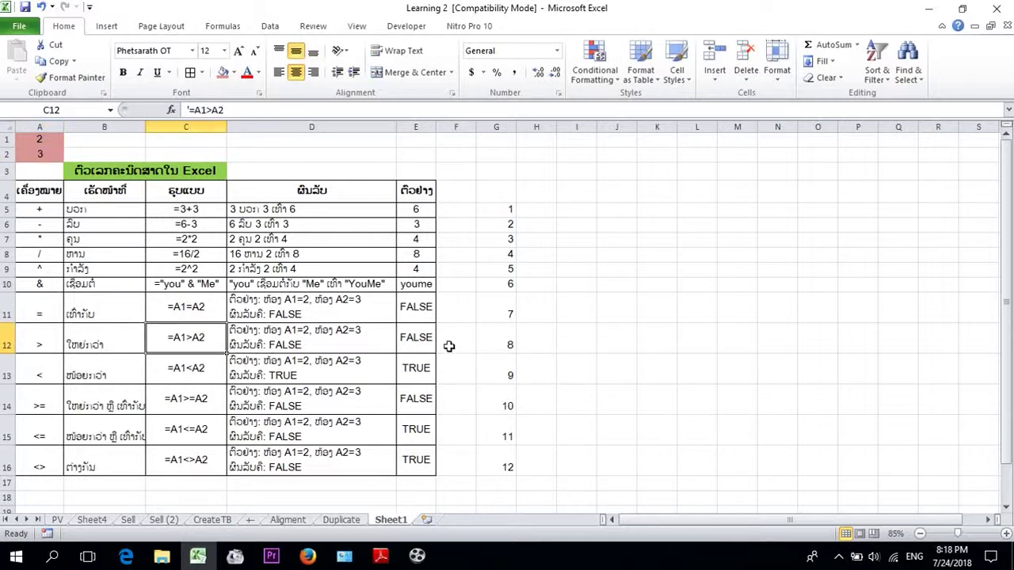
click(414, 339)
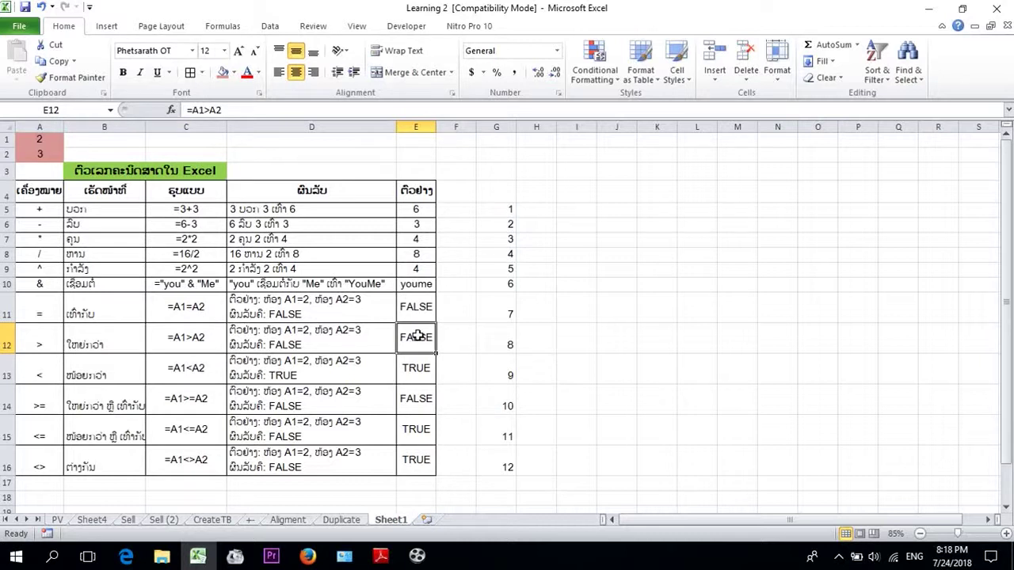
double_click(417, 336)
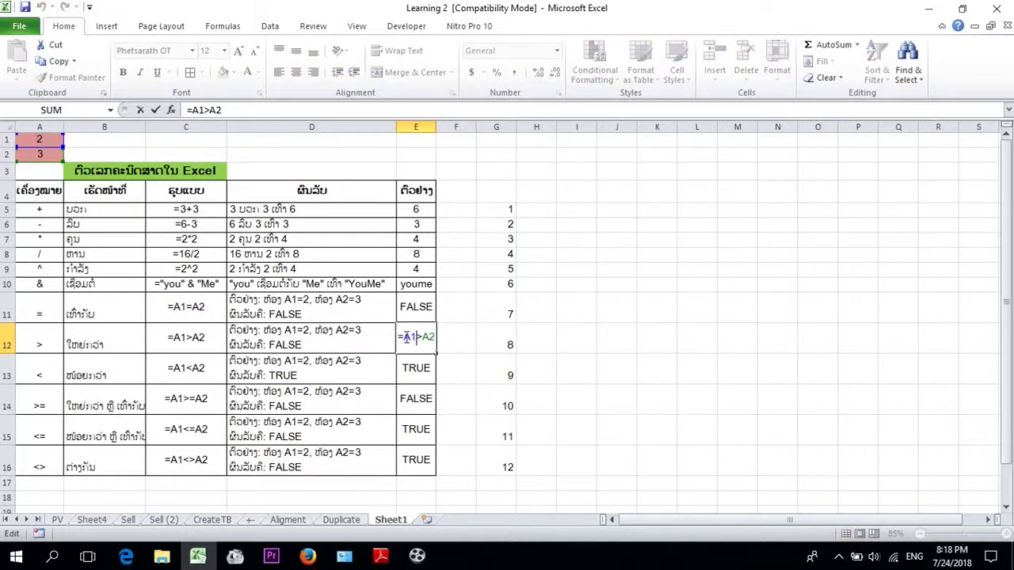
key(Return)
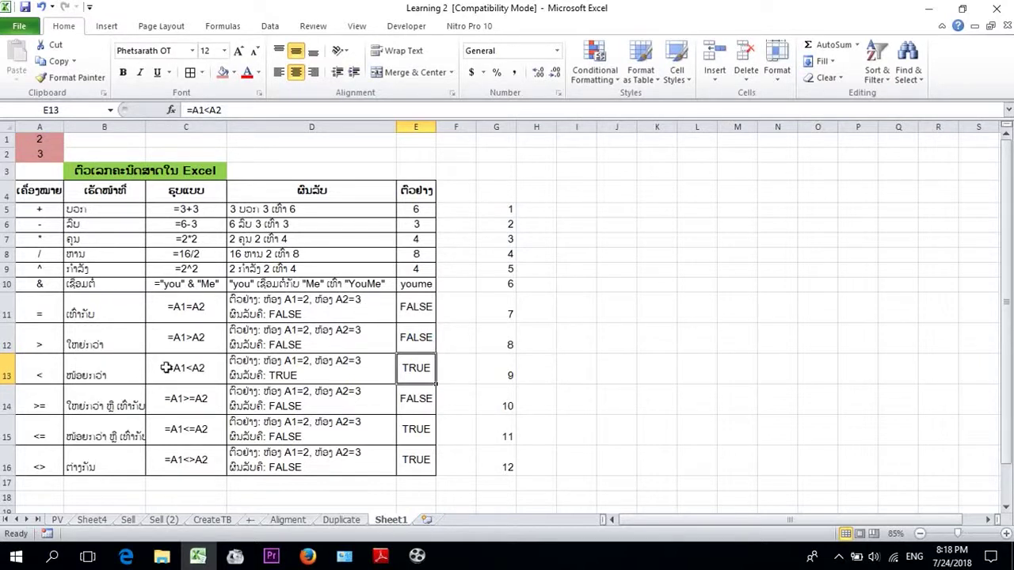
click(4, 372)
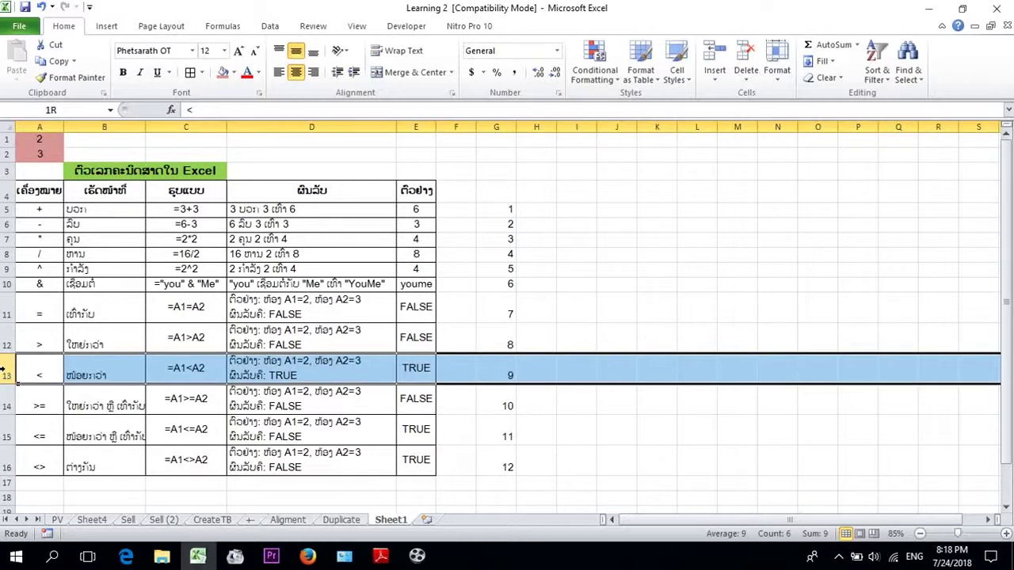
click(47, 376)
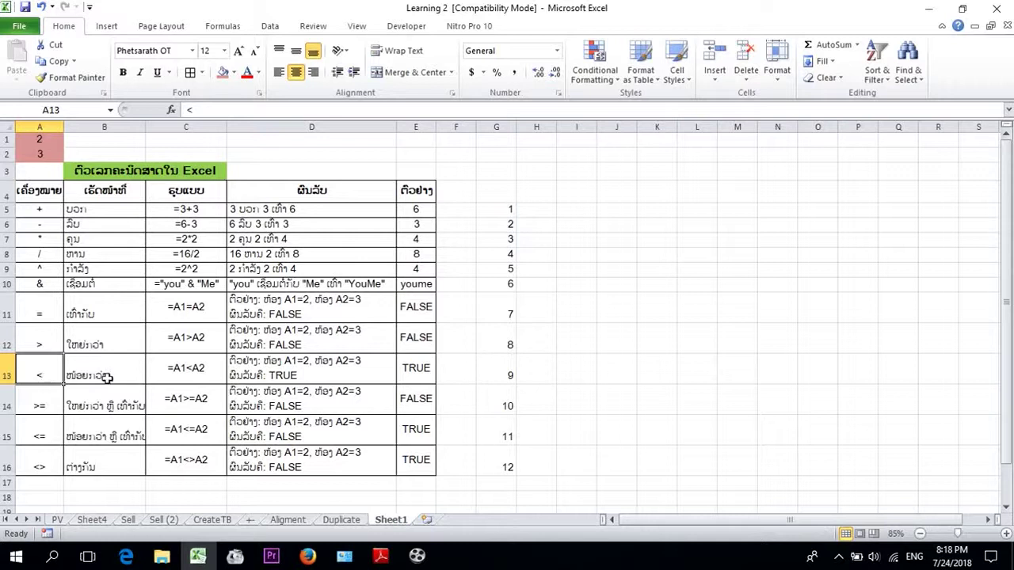
click(107, 377)
click(197, 374)
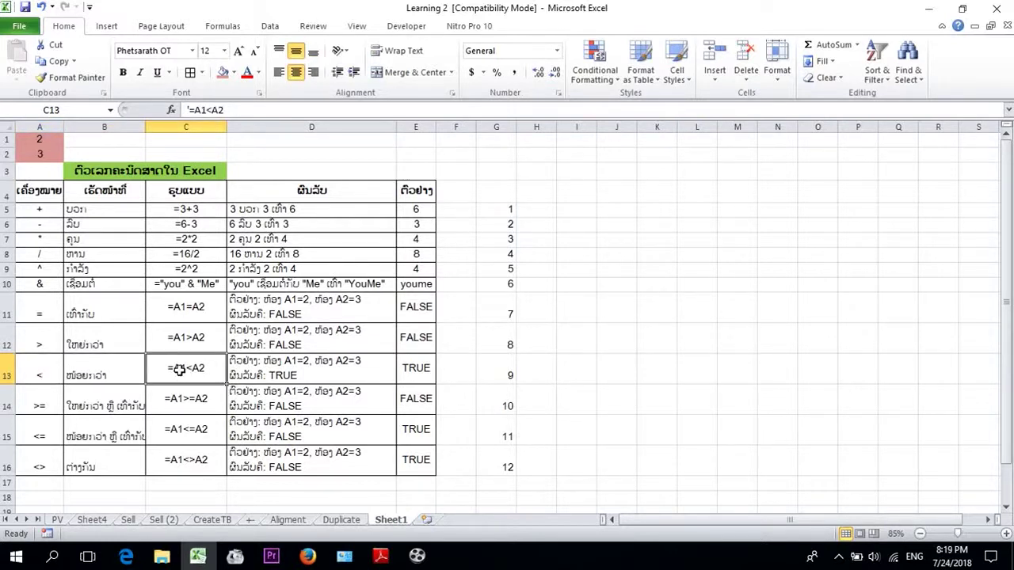
click(35, 140)
click(34, 154)
drag(35, 140, 36, 153)
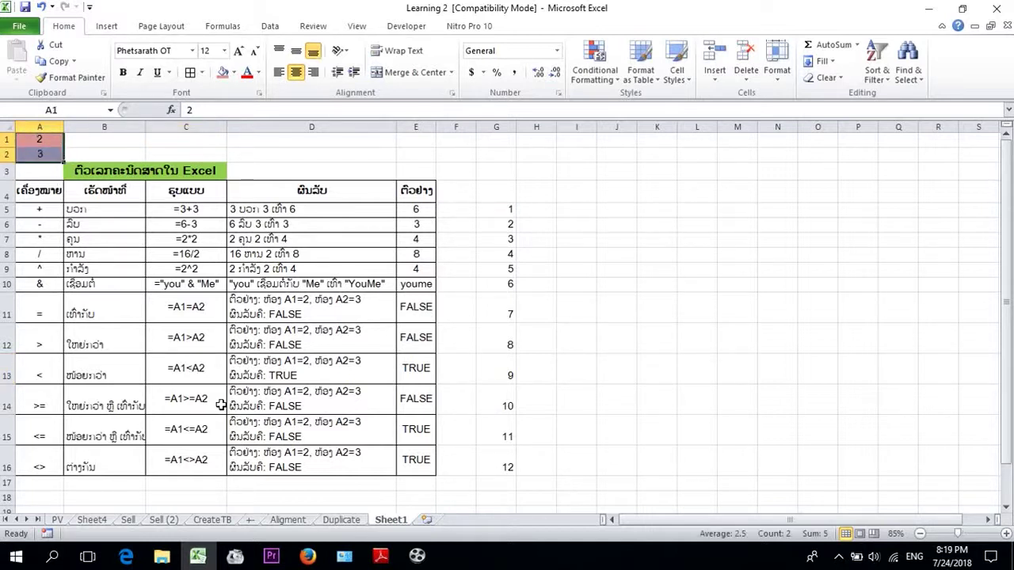
click(195, 368)
key(Right)
key(Right)
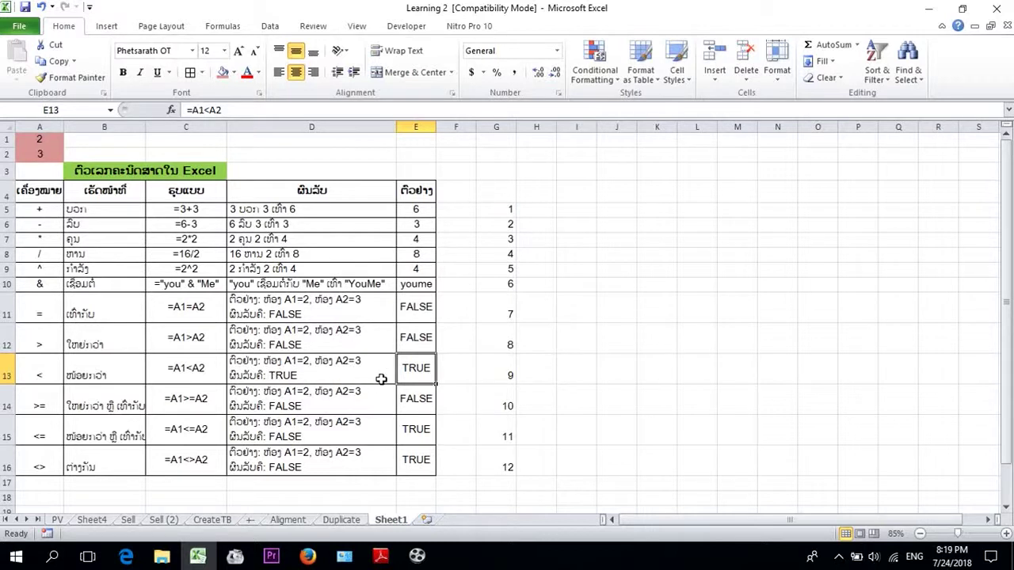
double_click(413, 373)
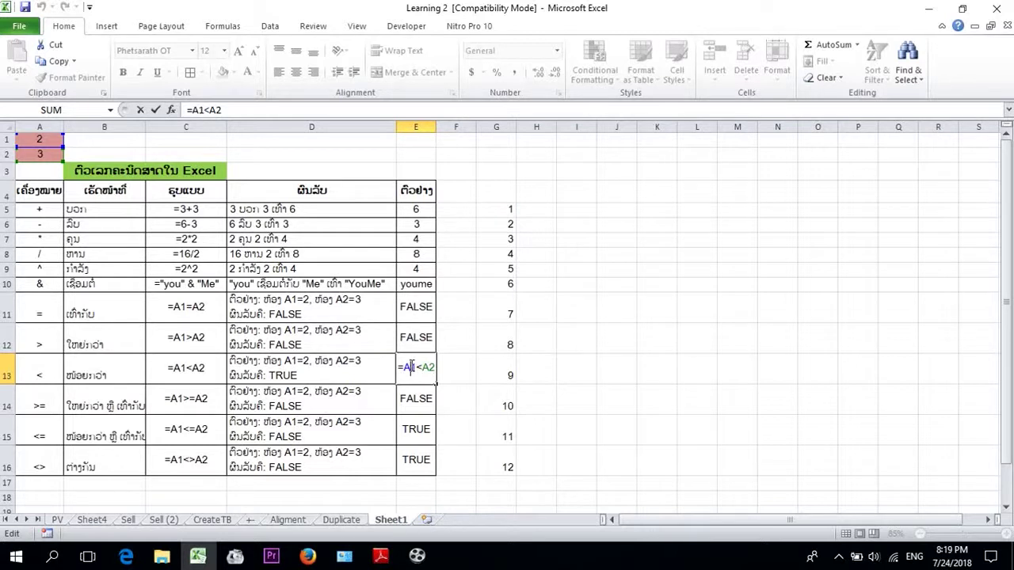
click(426, 367)
key(Return)
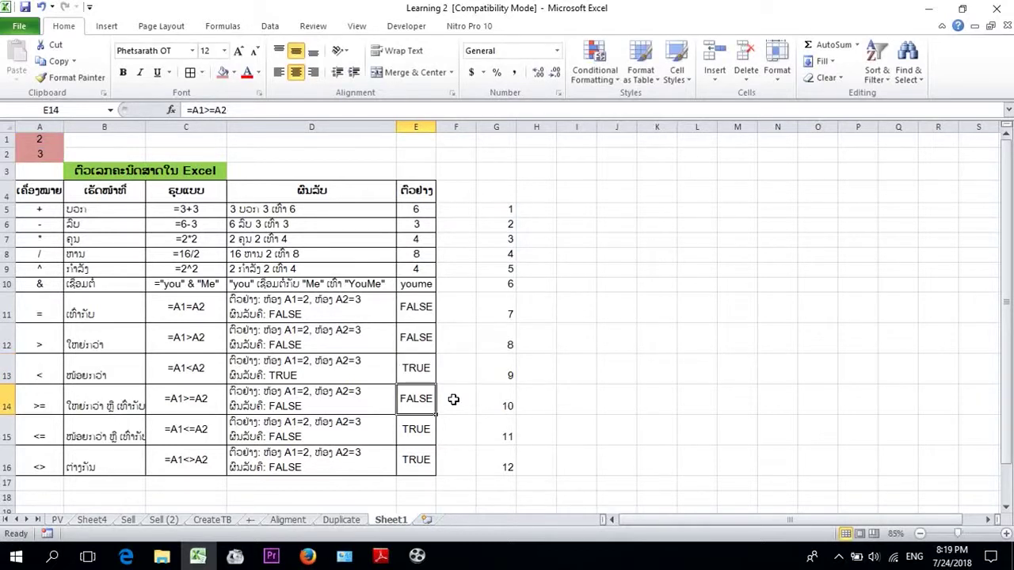
click(425, 370)
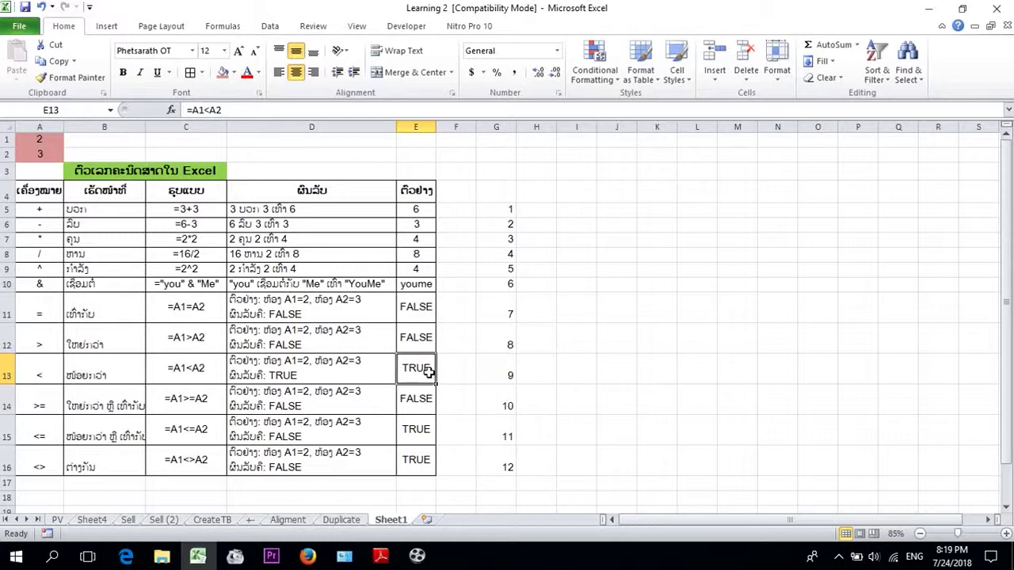
click(8, 405)
click(107, 410)
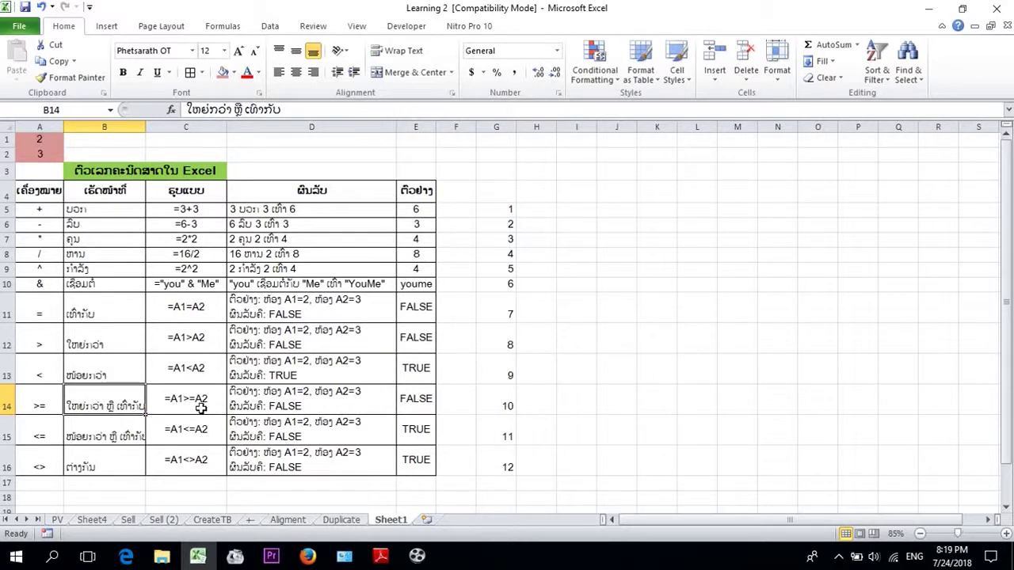
click(173, 403)
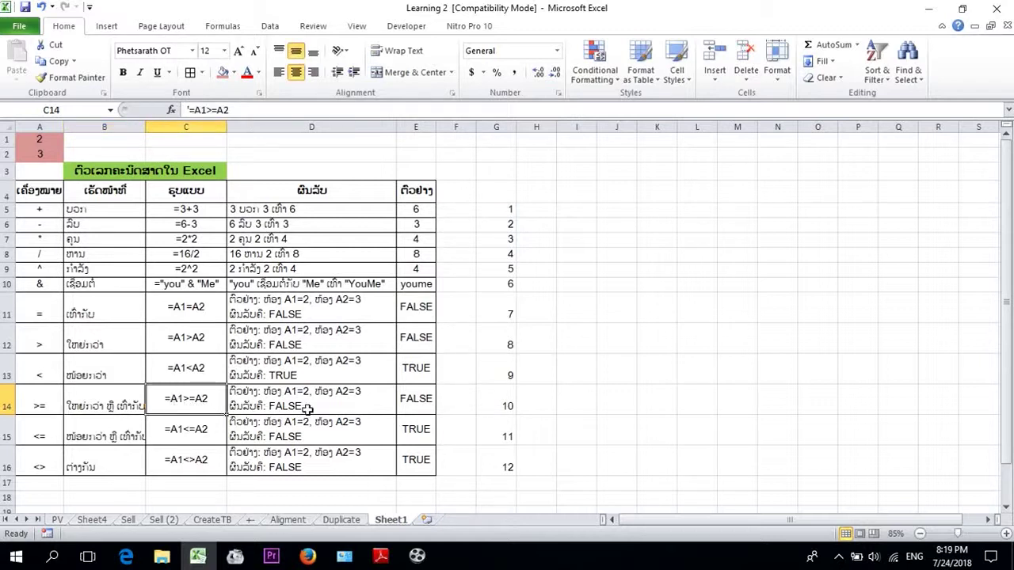
Select row 14, the >= comparison row.
click(14, 401)
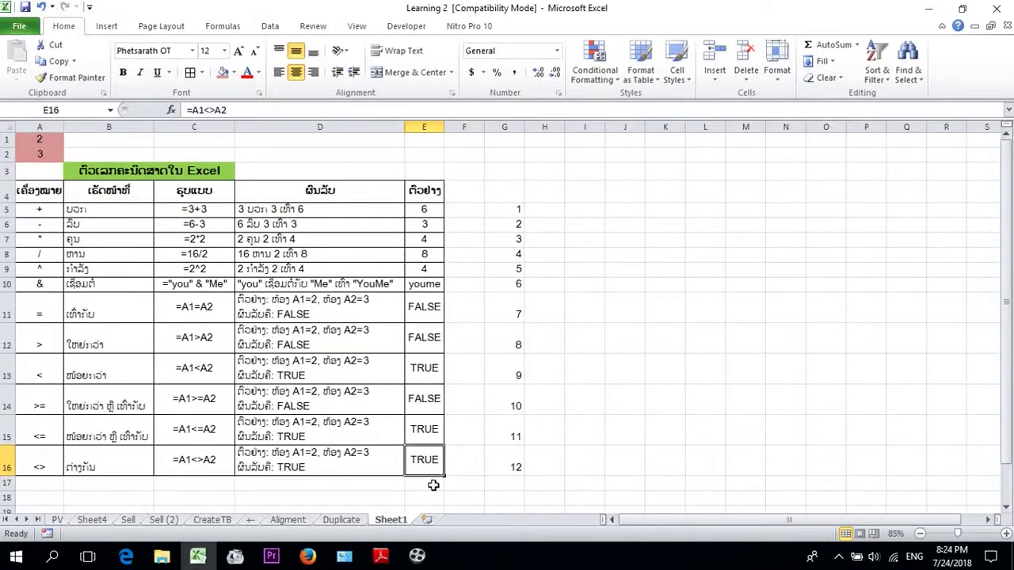